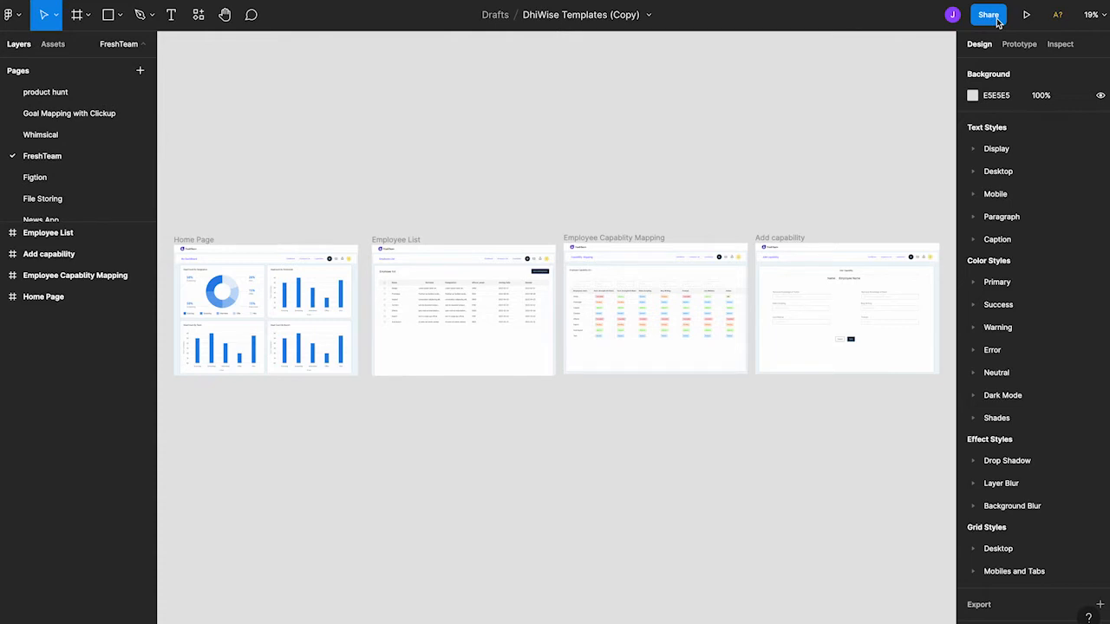
Copy the share link of the DhiWise Templates (Copy) design file and start a new Web app in DhiWise.
click(989, 15)
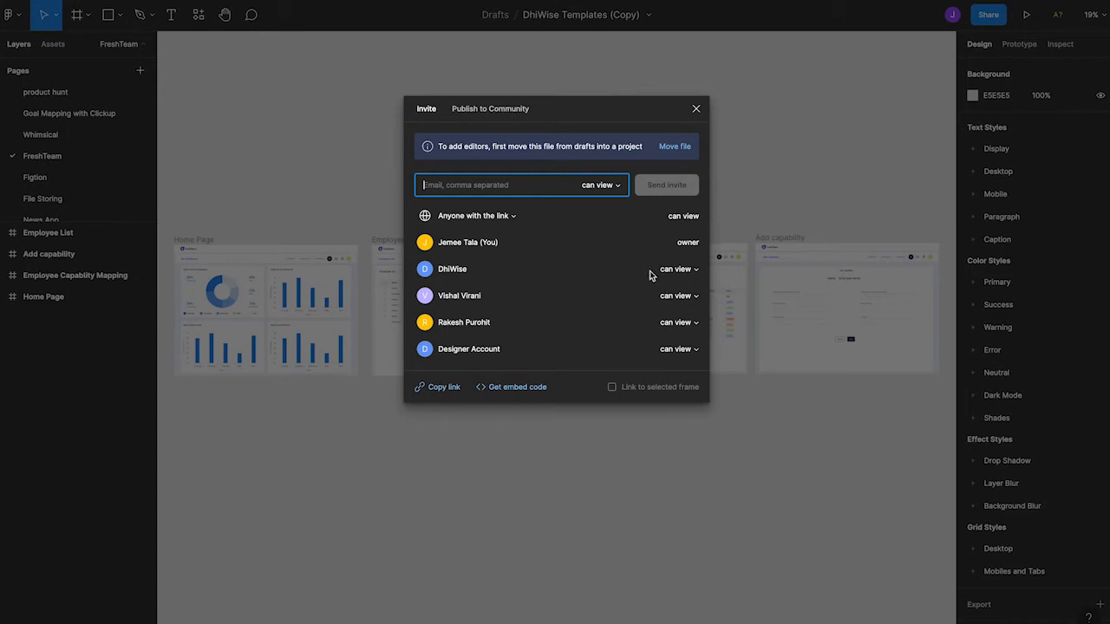
click(453, 393)
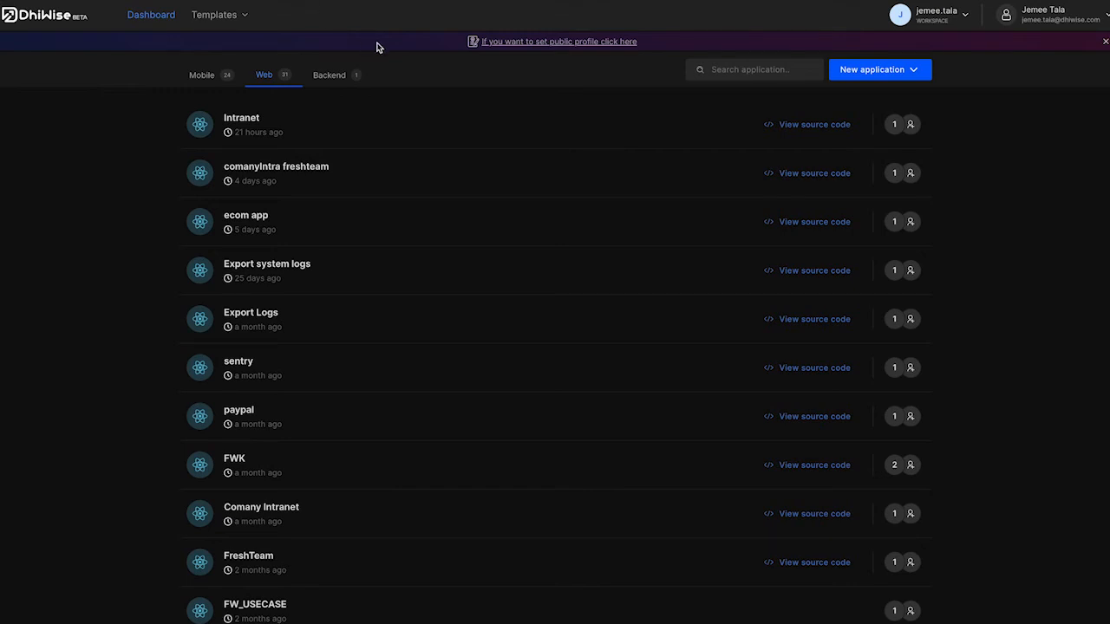
click(859, 72)
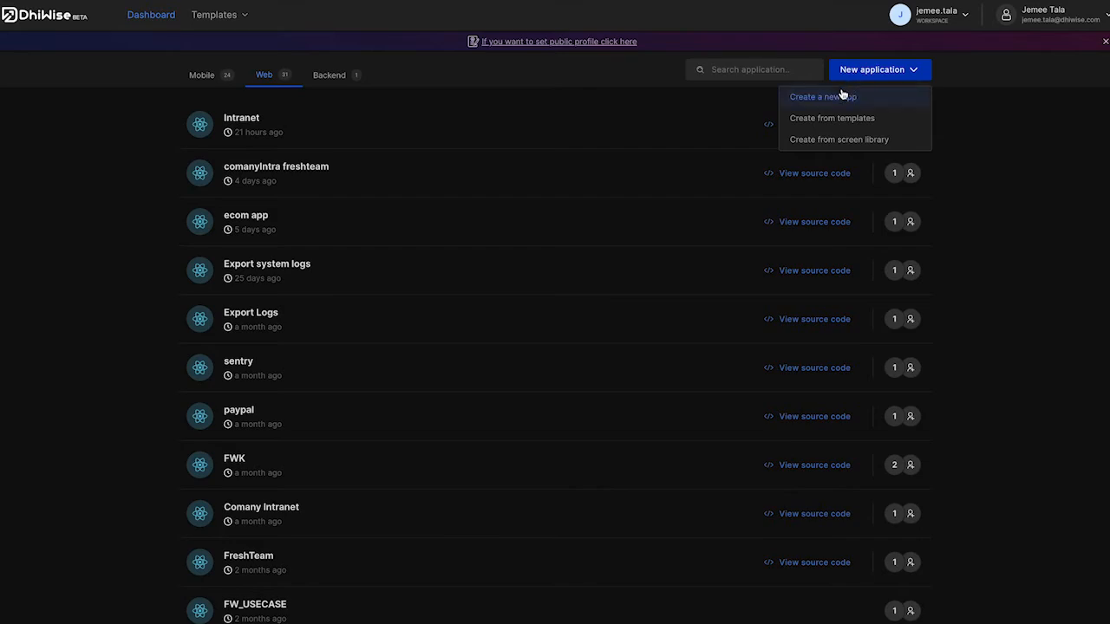
click(839, 98)
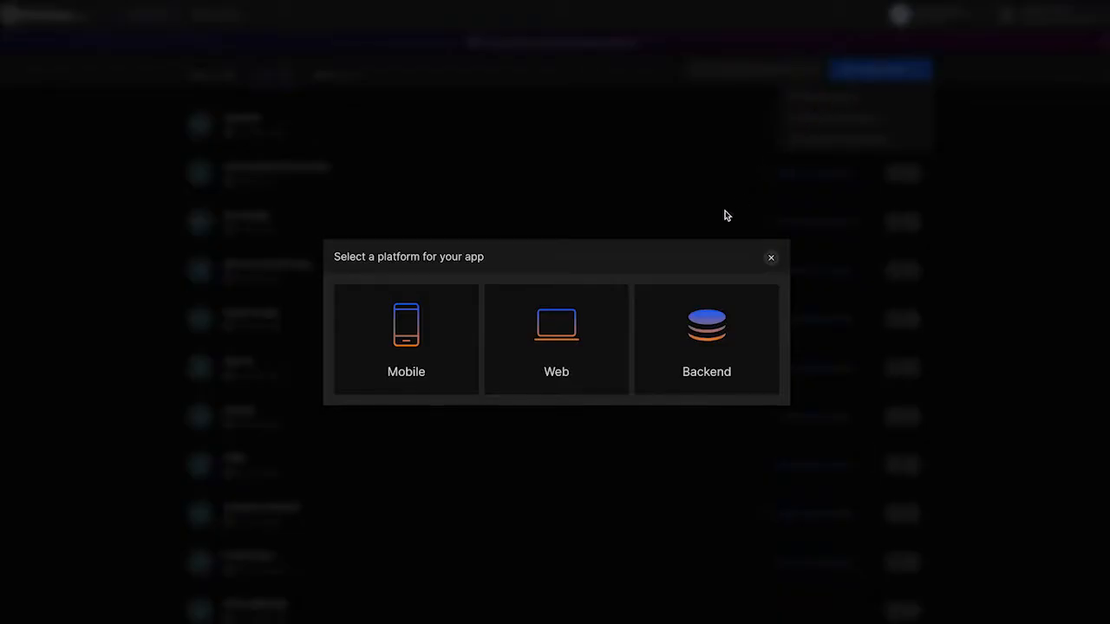
click(584, 329)
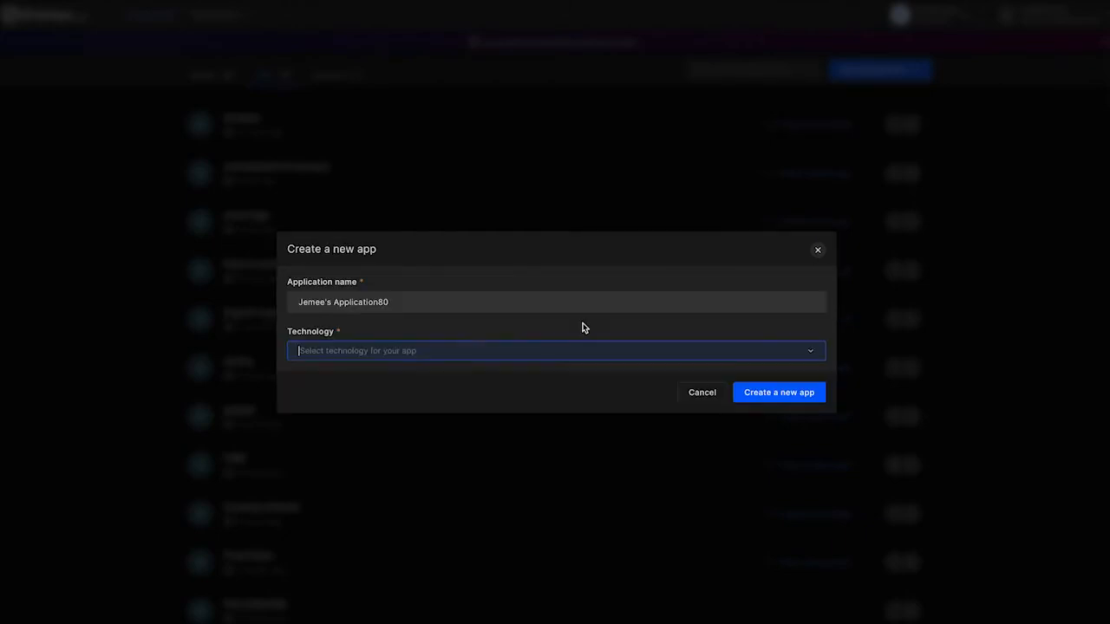
Name the new application intranet and set its technology to React web app.
double_click(519, 304)
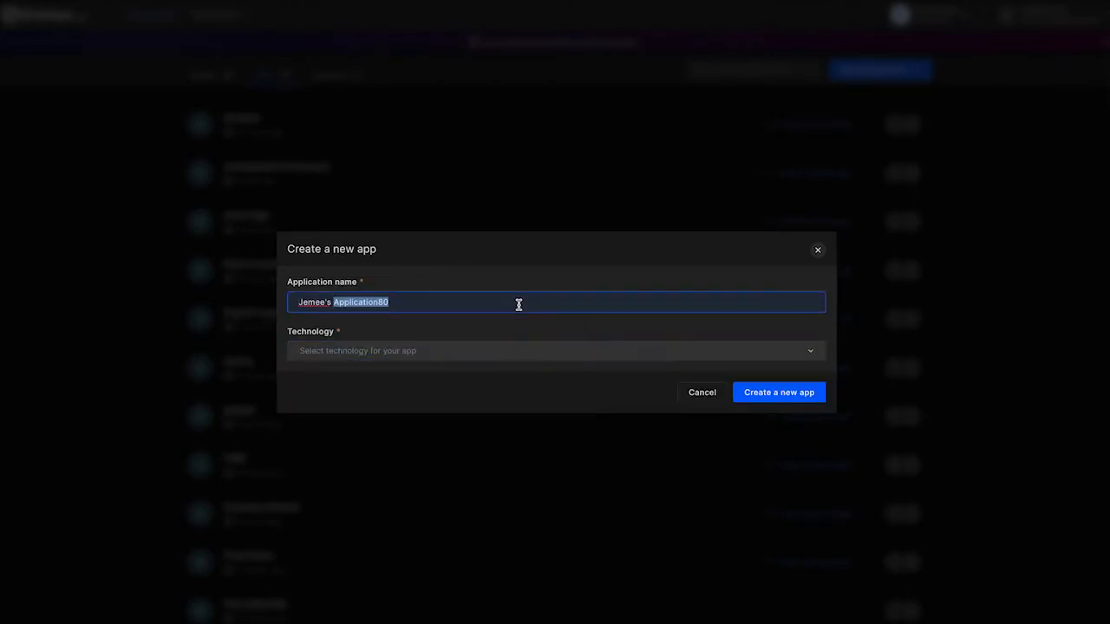
key(BackSpace)
key(BackSpace)
key(BackSpace)
key(BackSpace)
key(BackSpace)
key(BackSpace)
key(BackSpace)
key(BackSpace)
key(BackSpace)
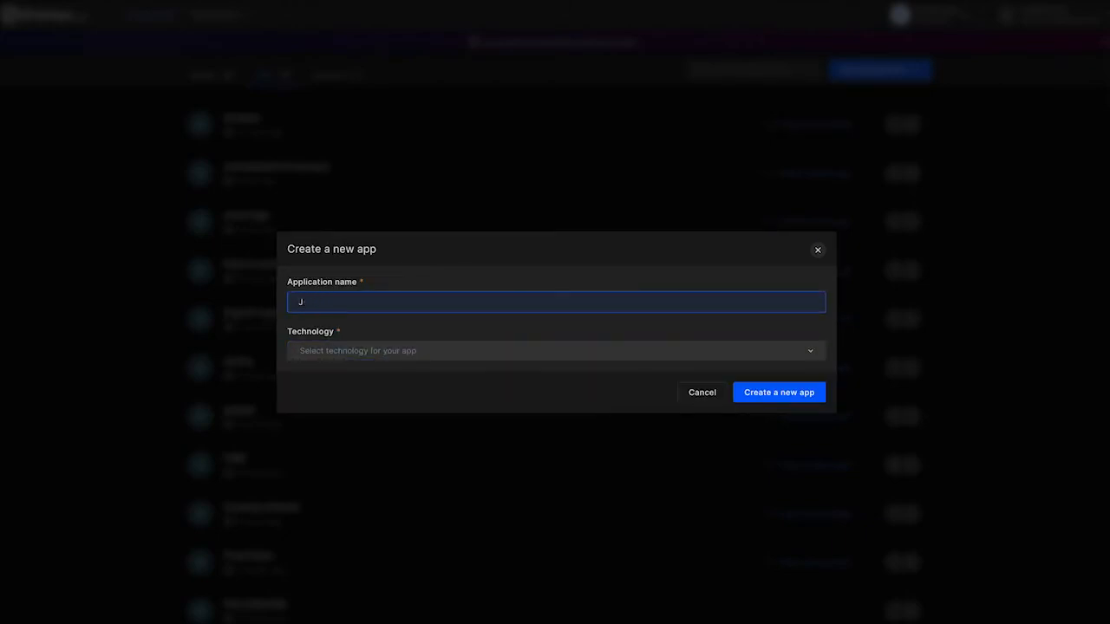
text(intranet)
click(542, 343)
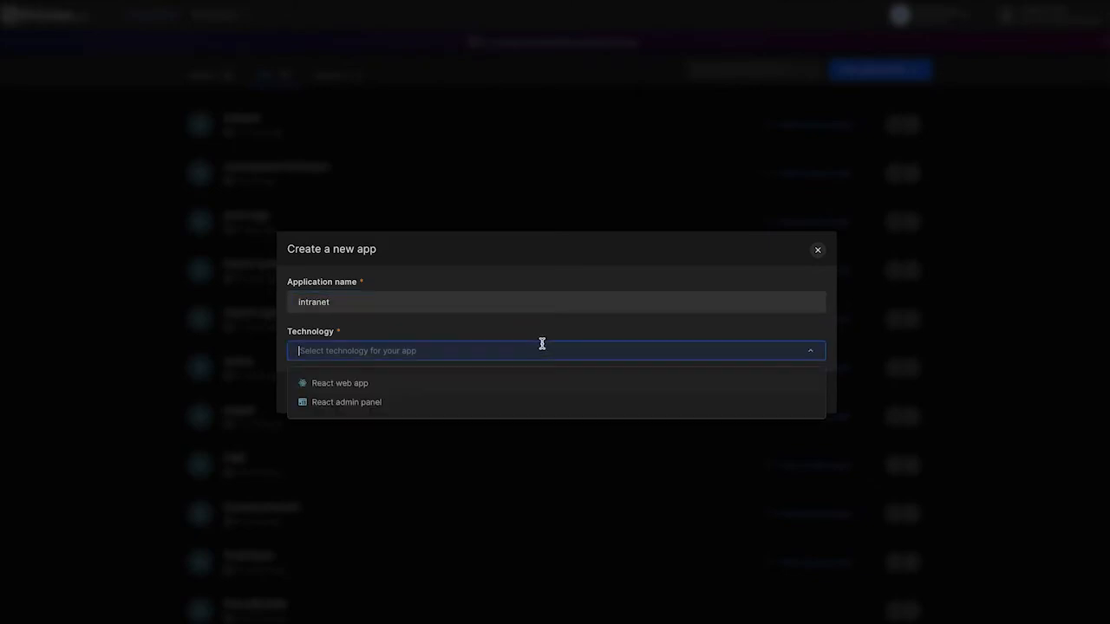
click(364, 384)
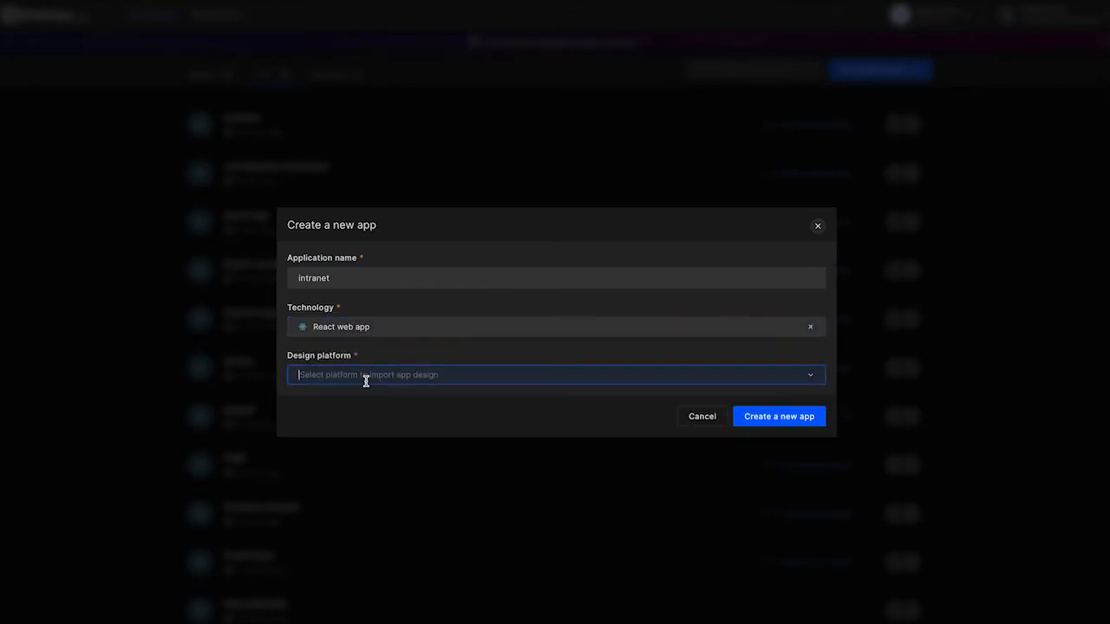
Set the design platform to Figma and create the app from the copied Figma file URL.
click(365, 380)
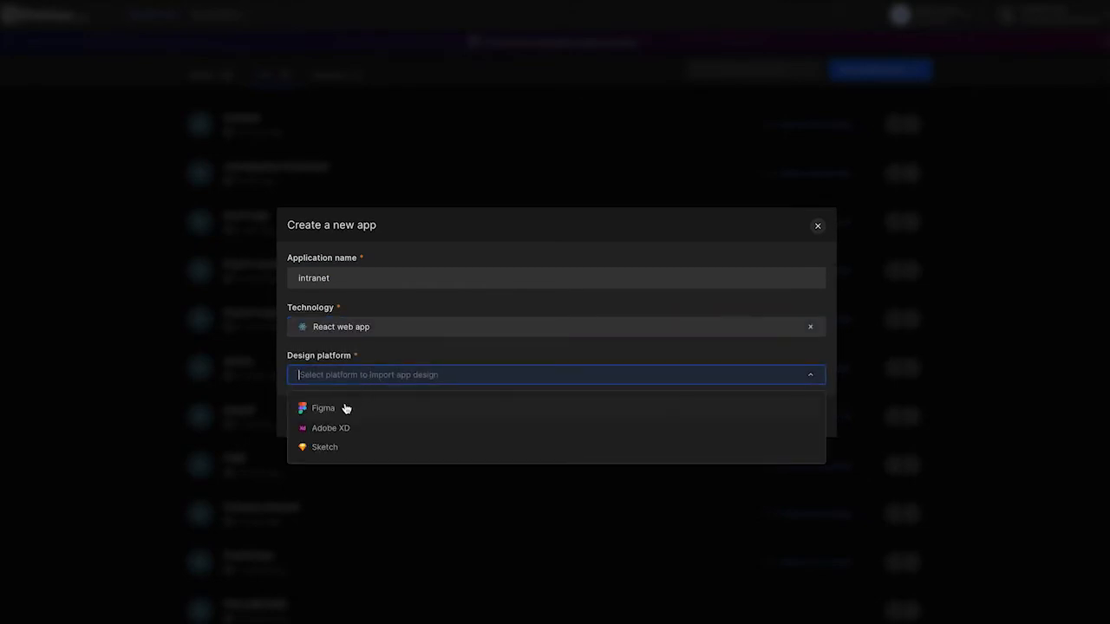
click(335, 412)
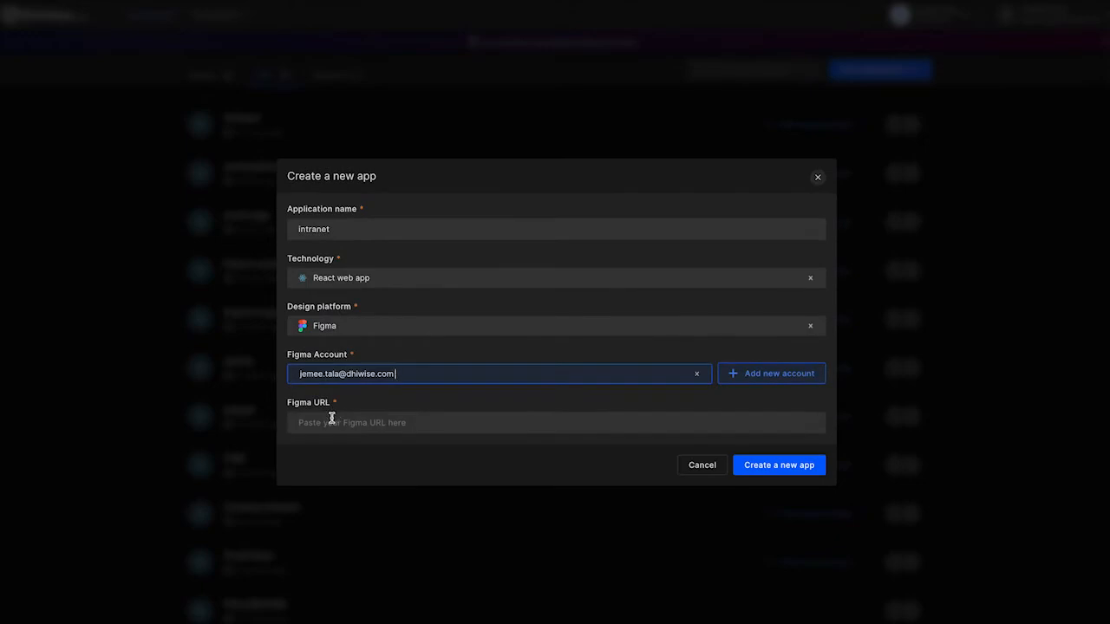
click(332, 421)
key(ctrl+v)
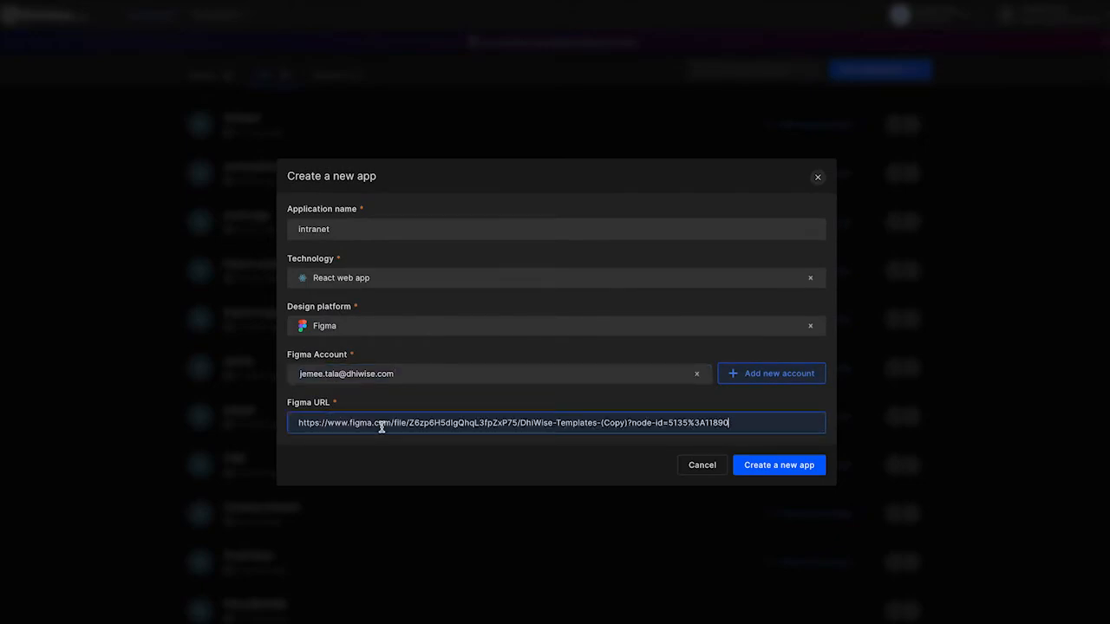
click(757, 467)
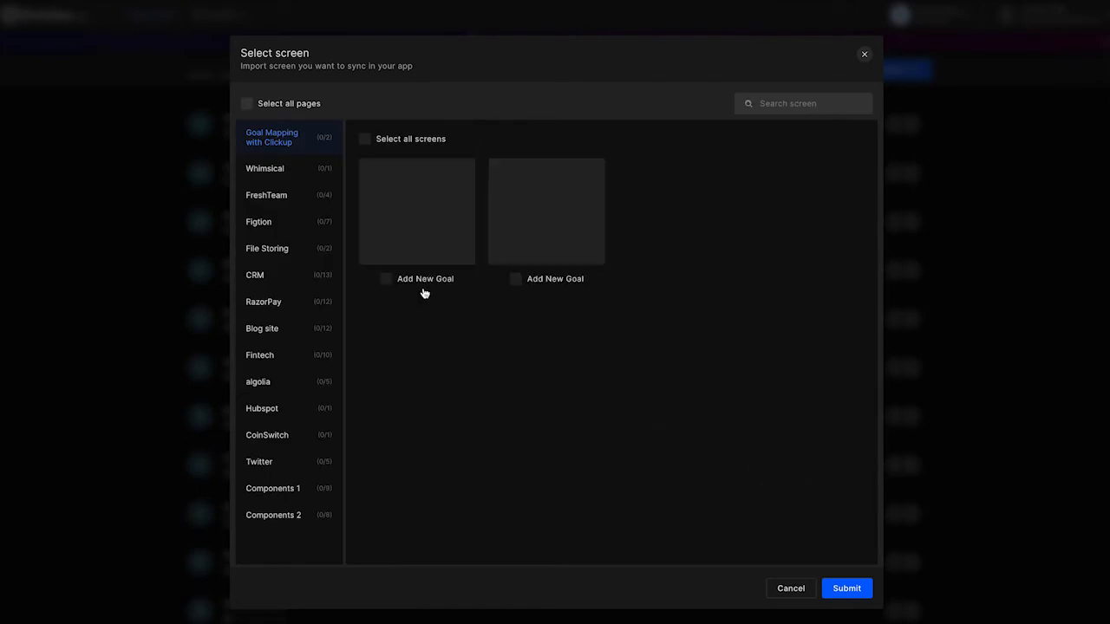
Import all screens of the FreshTeam page into the app and proceed past the identified components summary.
click(275, 198)
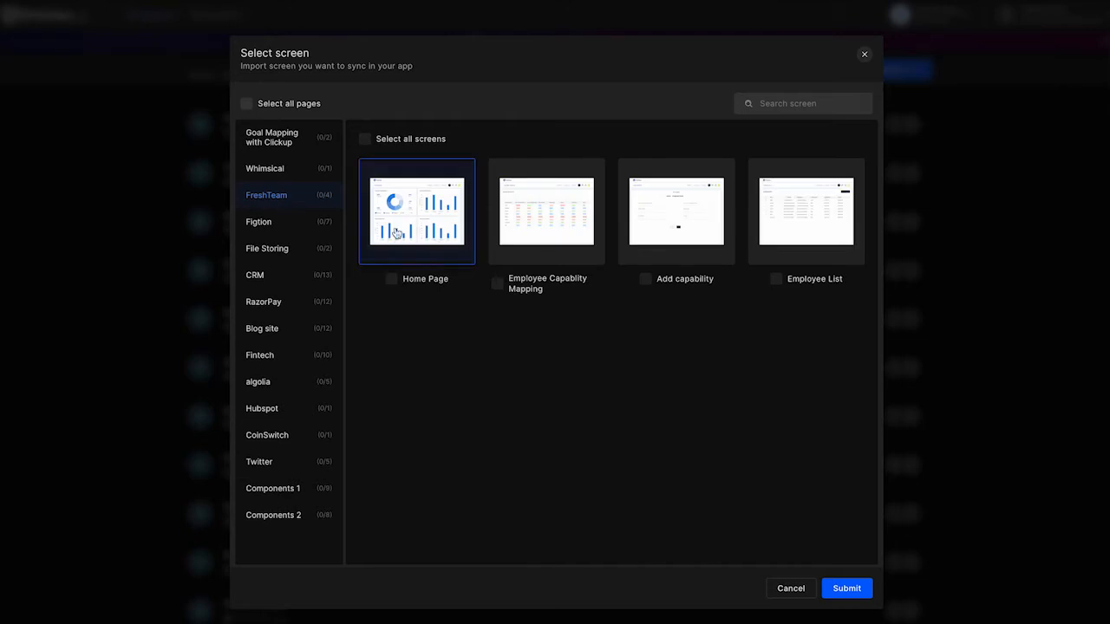
click(368, 142)
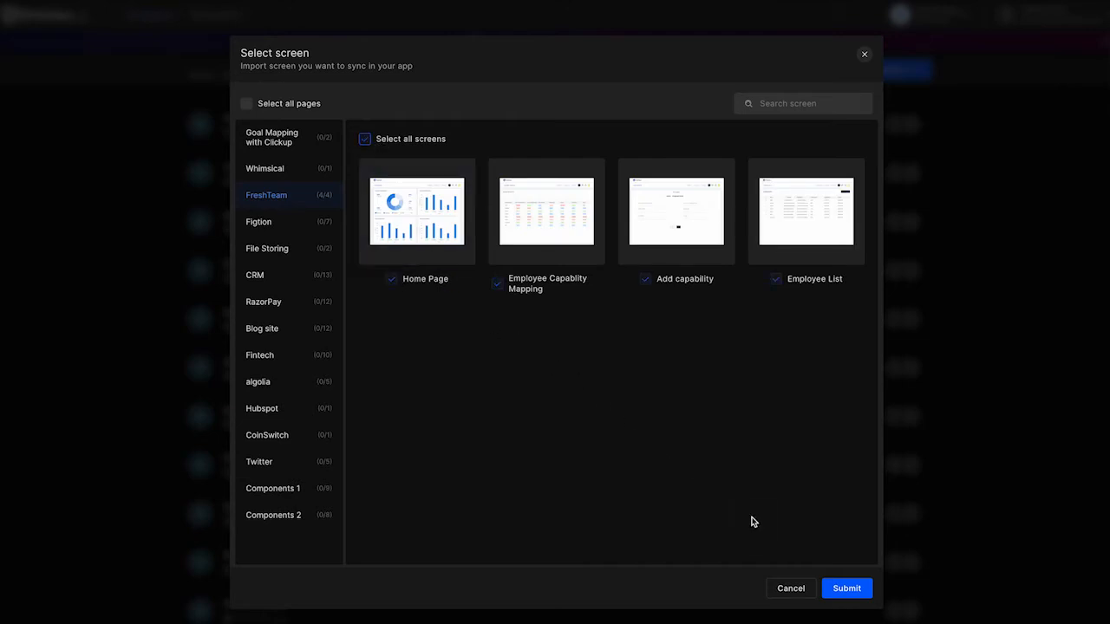
click(841, 588)
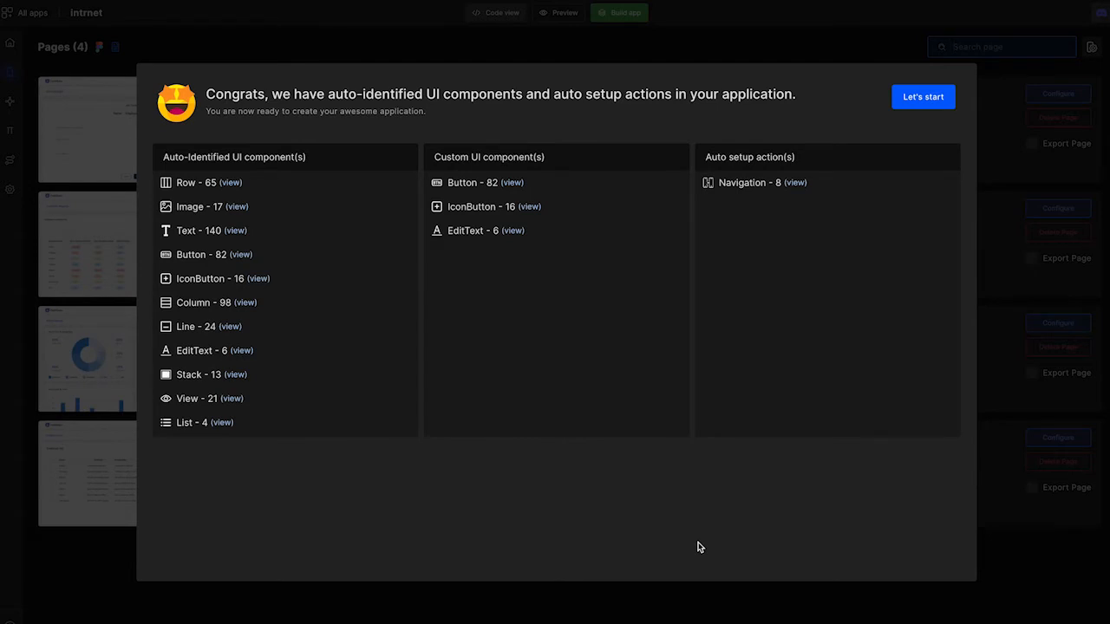
click(921, 99)
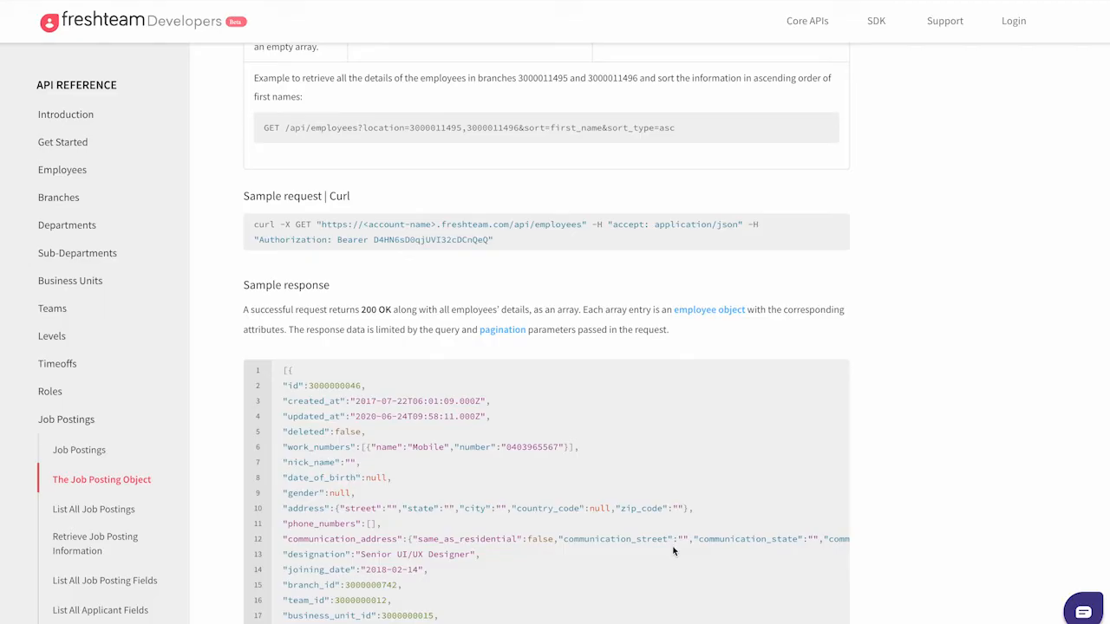
Switch to the API client, import the Freshteam employees GET request from cURL with its authorization token, and send it.
scroll(673, 550, down, 2)
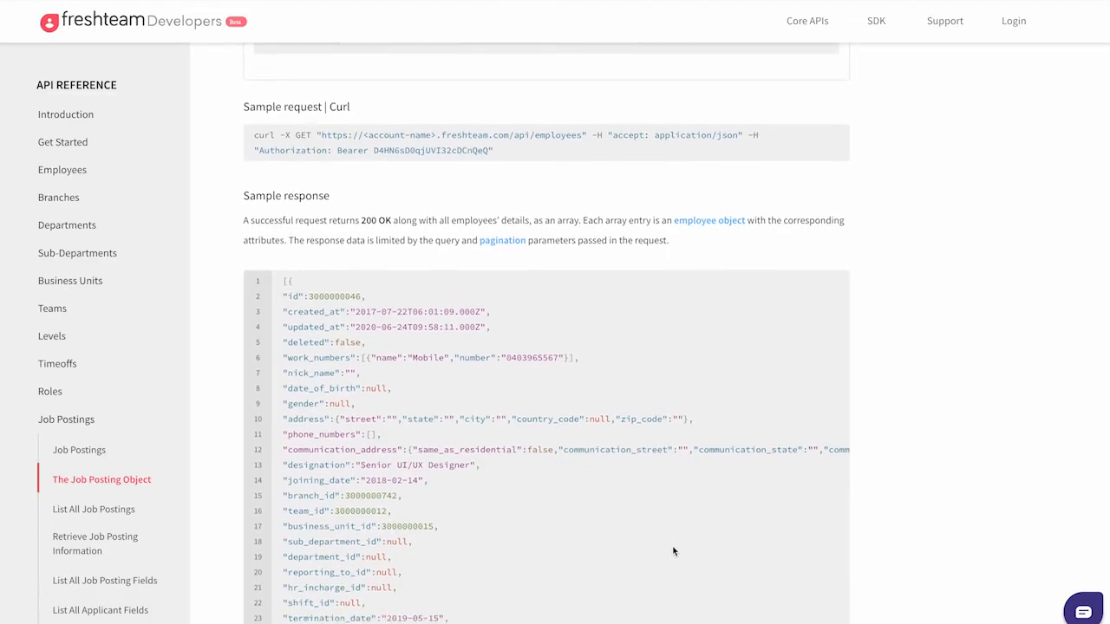
scroll(672, 550, down, 1)
scroll(690, 491, down, 1)
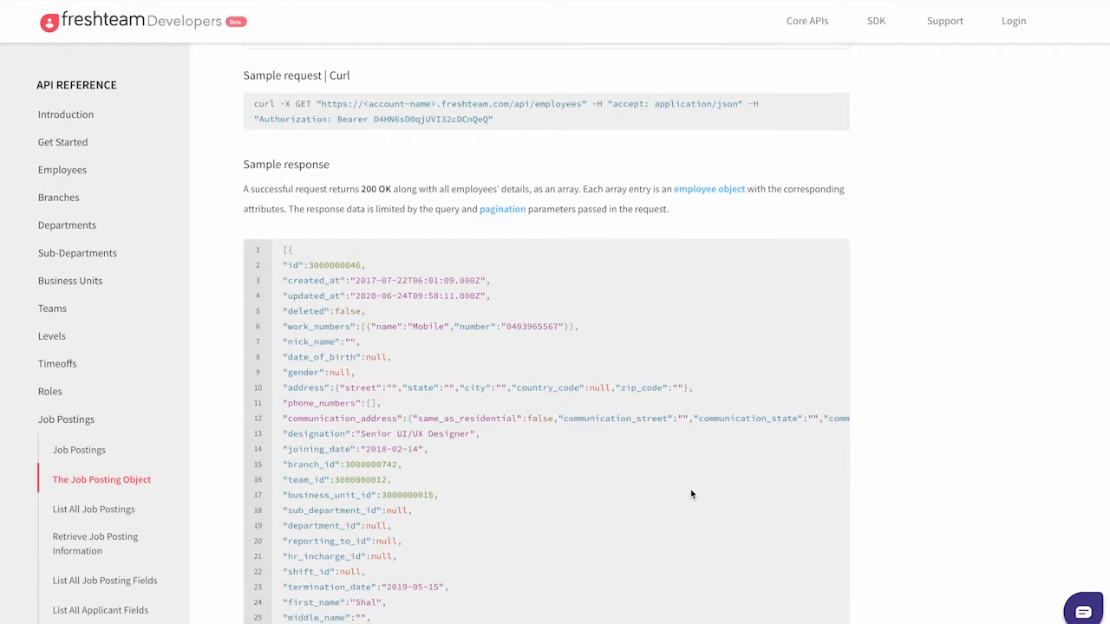
scroll(691, 494, down, 2)
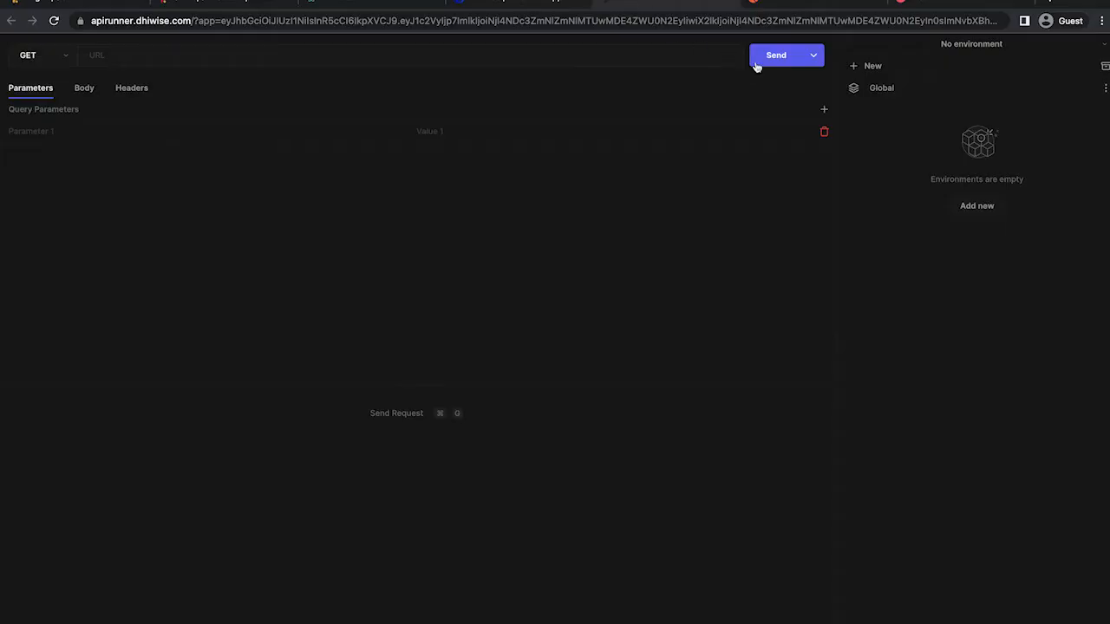
click(756, 67)
click(815, 61)
click(819, 57)
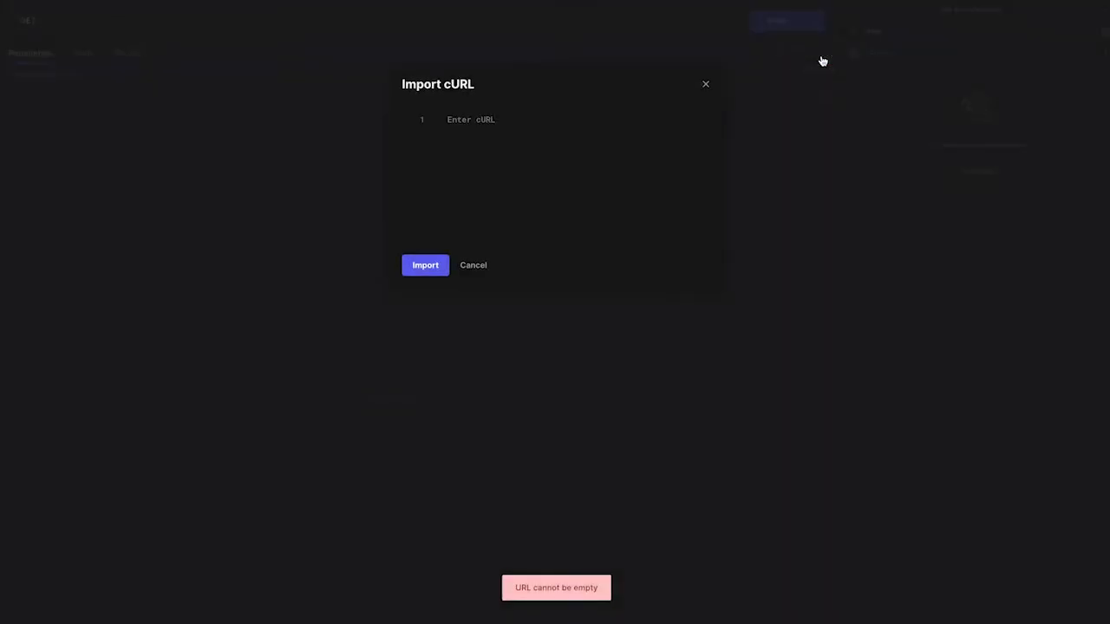
key(super+v)
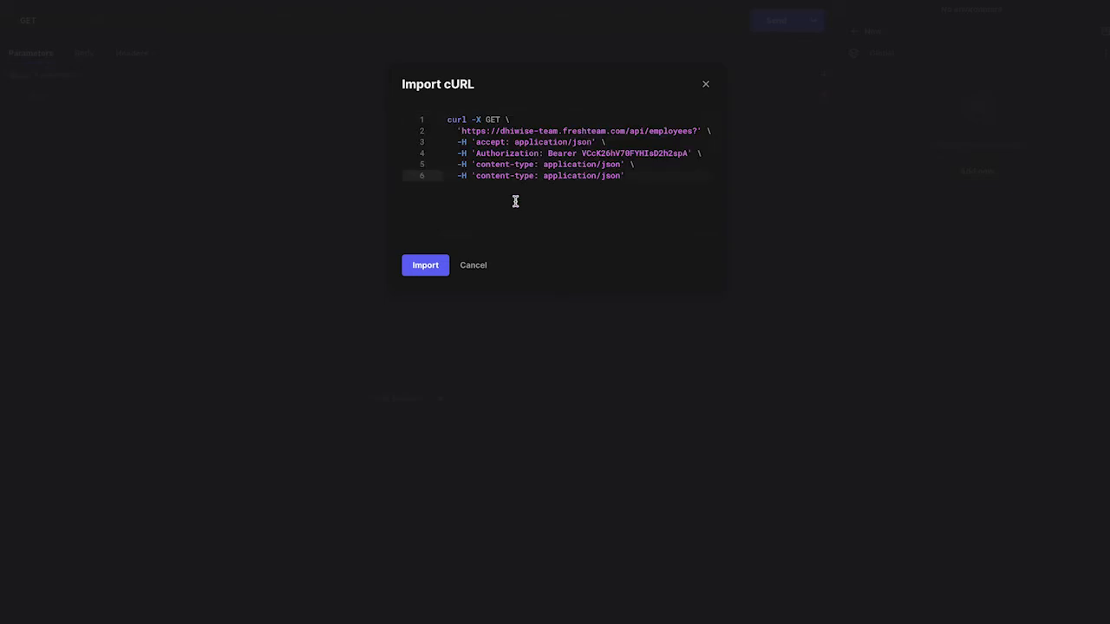
click(438, 266)
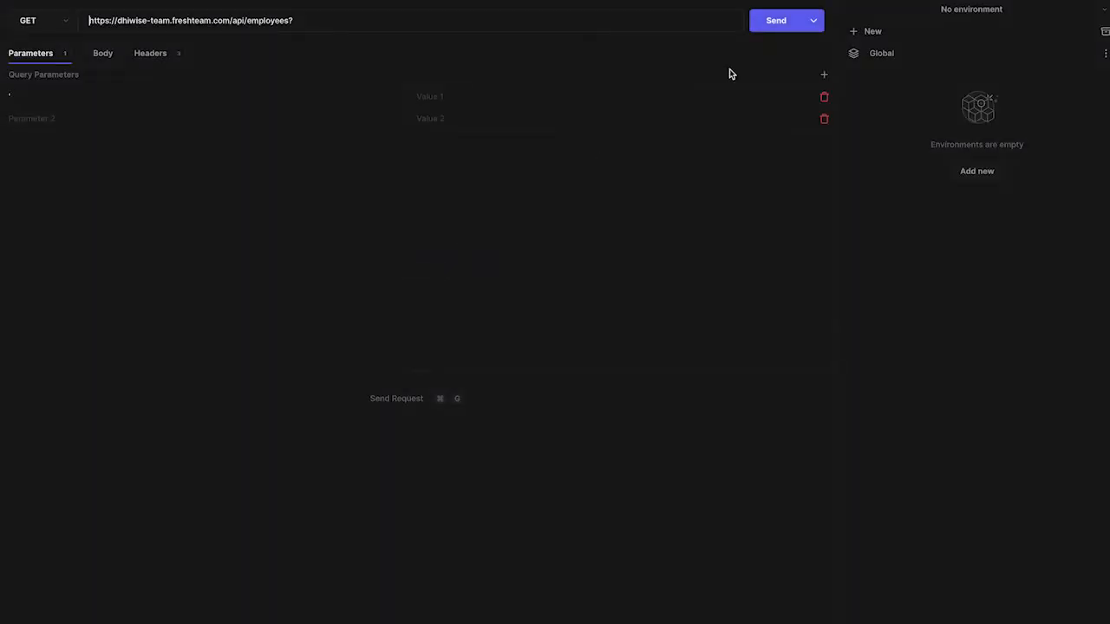
click(768, 31)
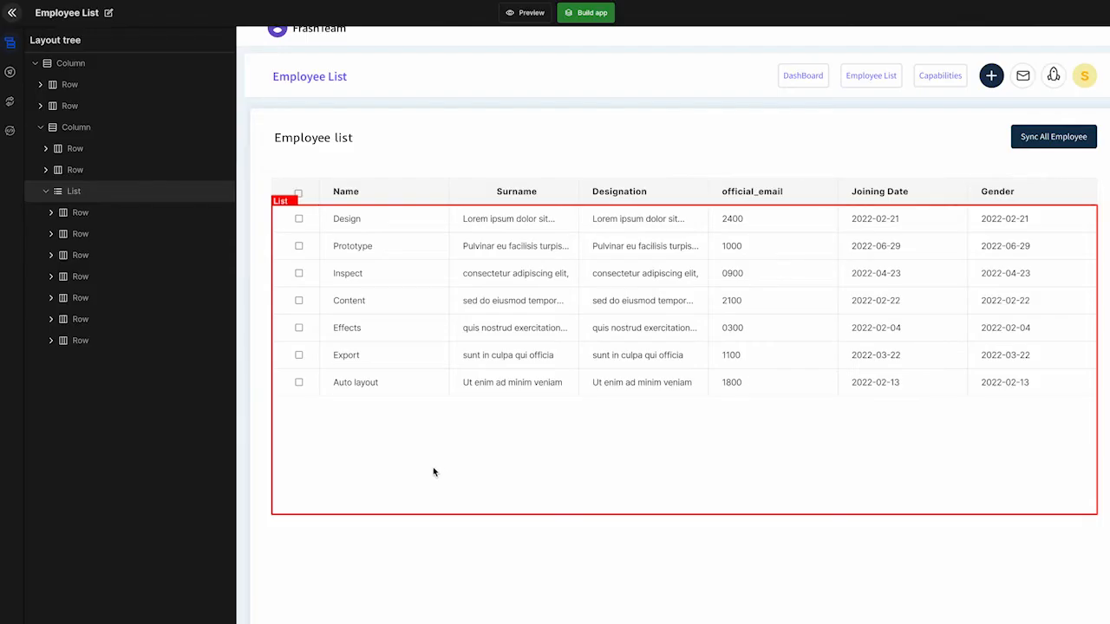
Switch to the Employee List page in DhiWise and add an API integration as its On mount life cycle action.
click(273, 424)
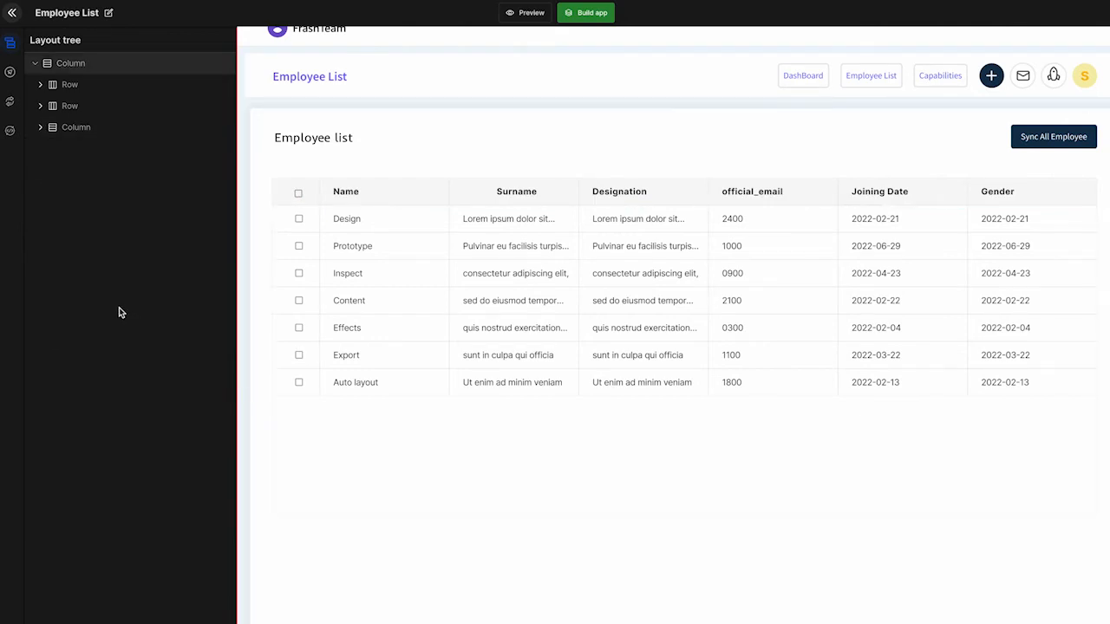
click(12, 139)
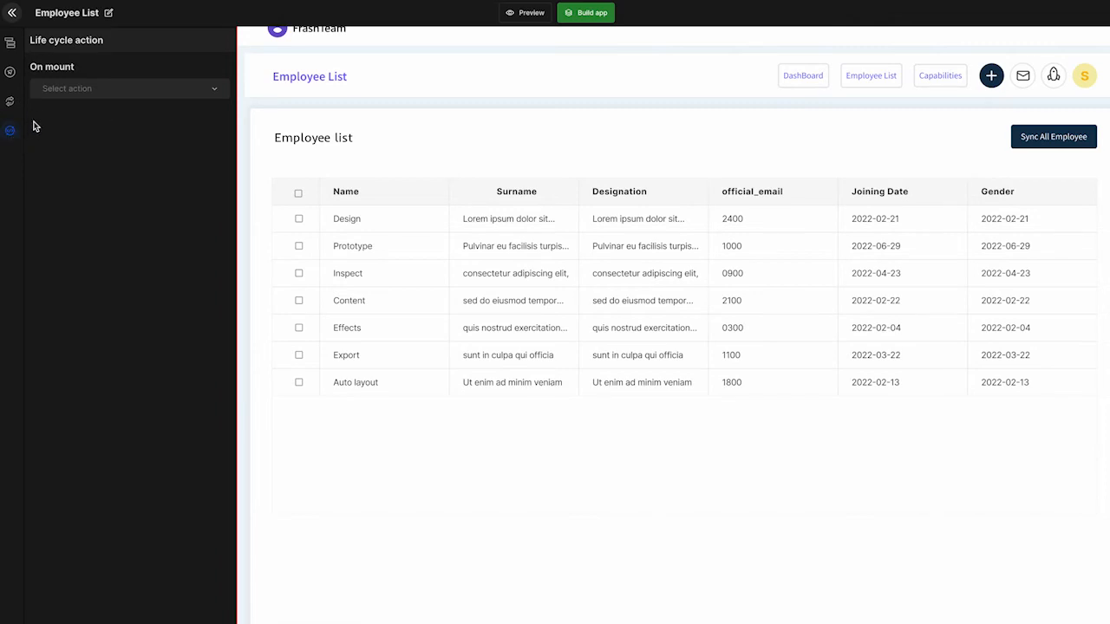
click(68, 90)
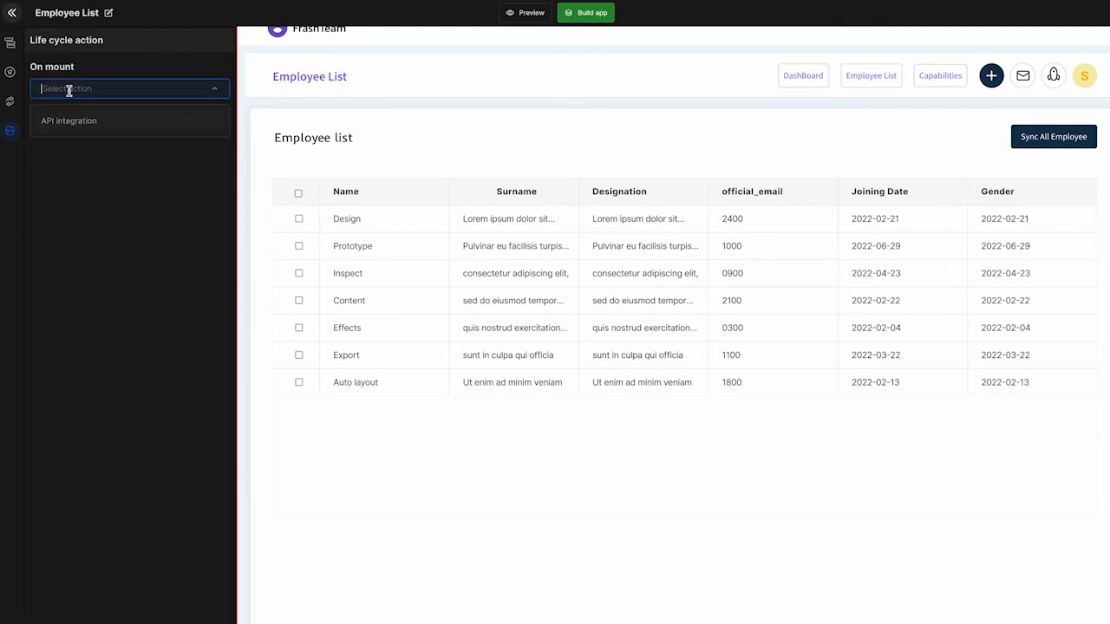
click(74, 125)
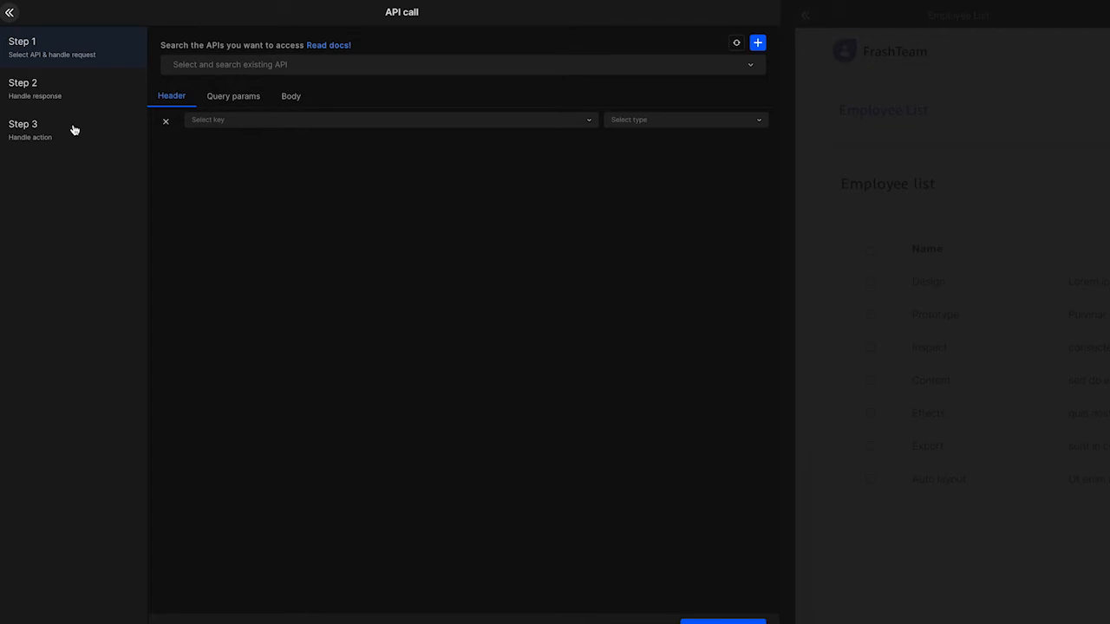
click(187, 68)
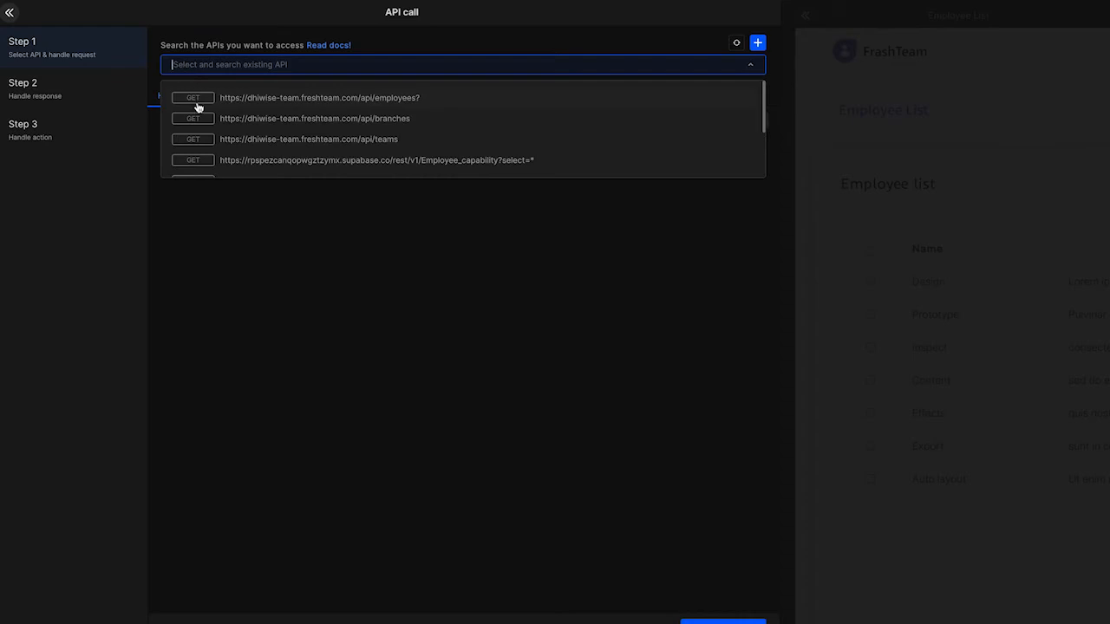
scroll(236, 139, down, 3)
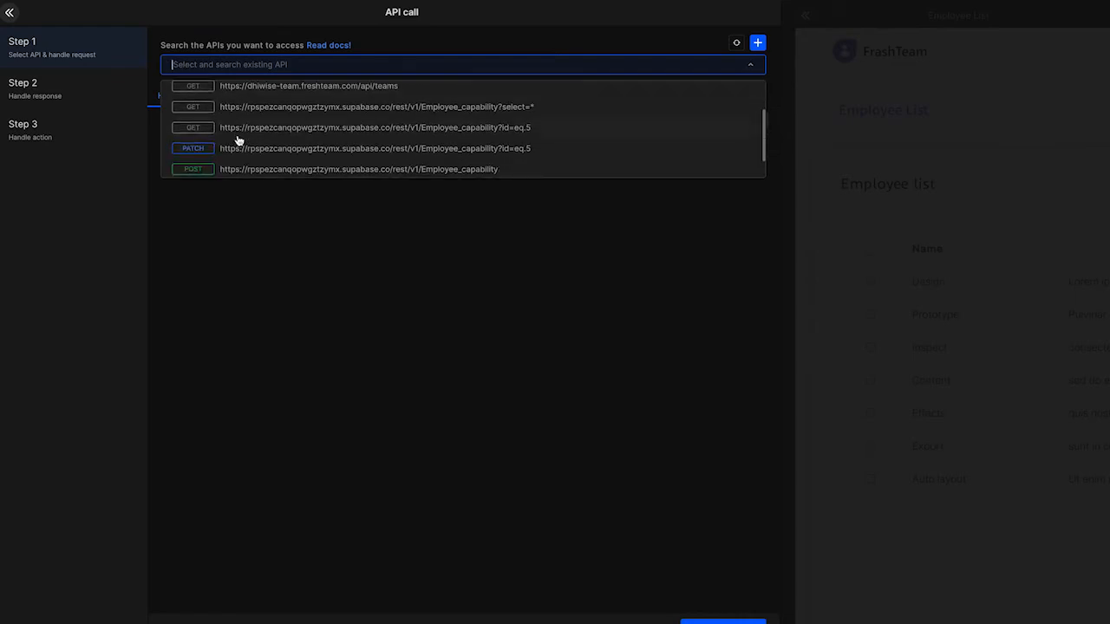
click(242, 161)
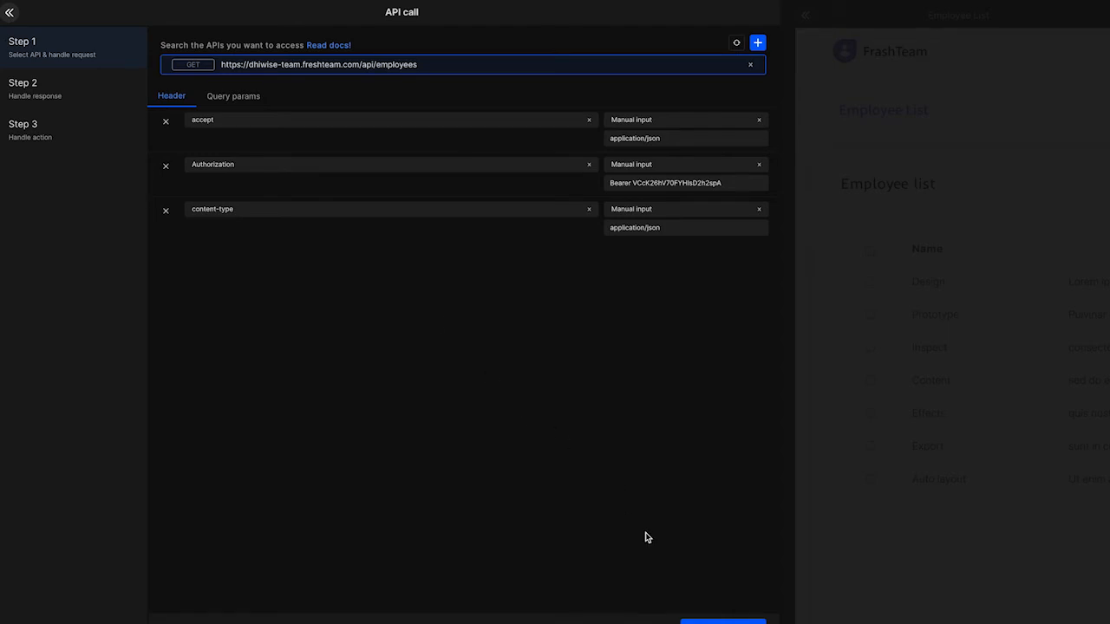
click(723, 622)
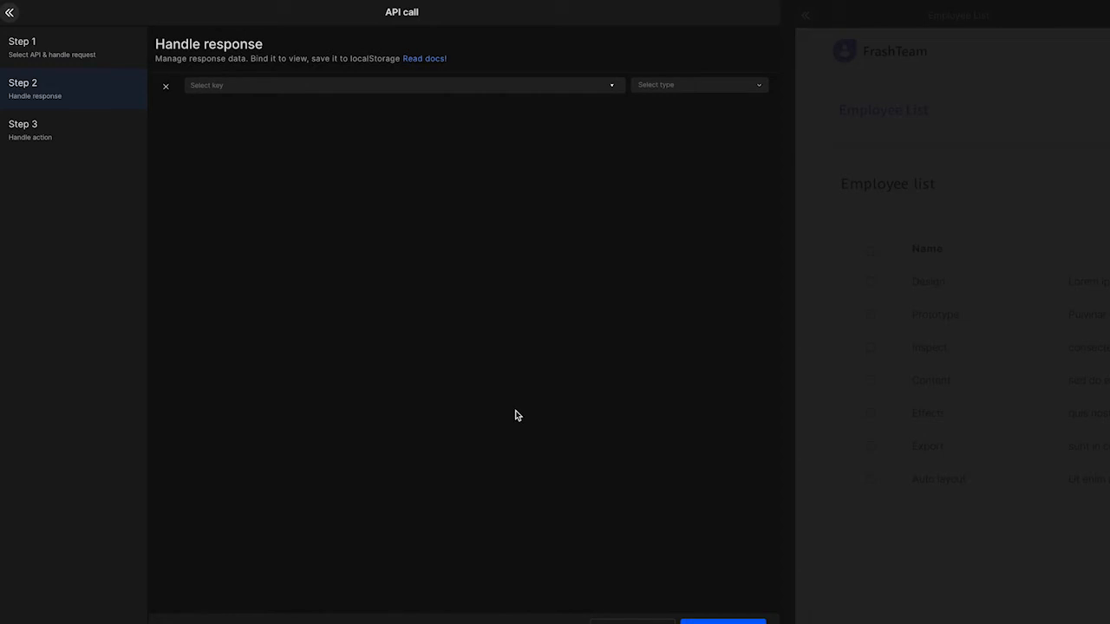
Bind the response key to the employee list on the page using the View type.
click(340, 86)
click(312, 107)
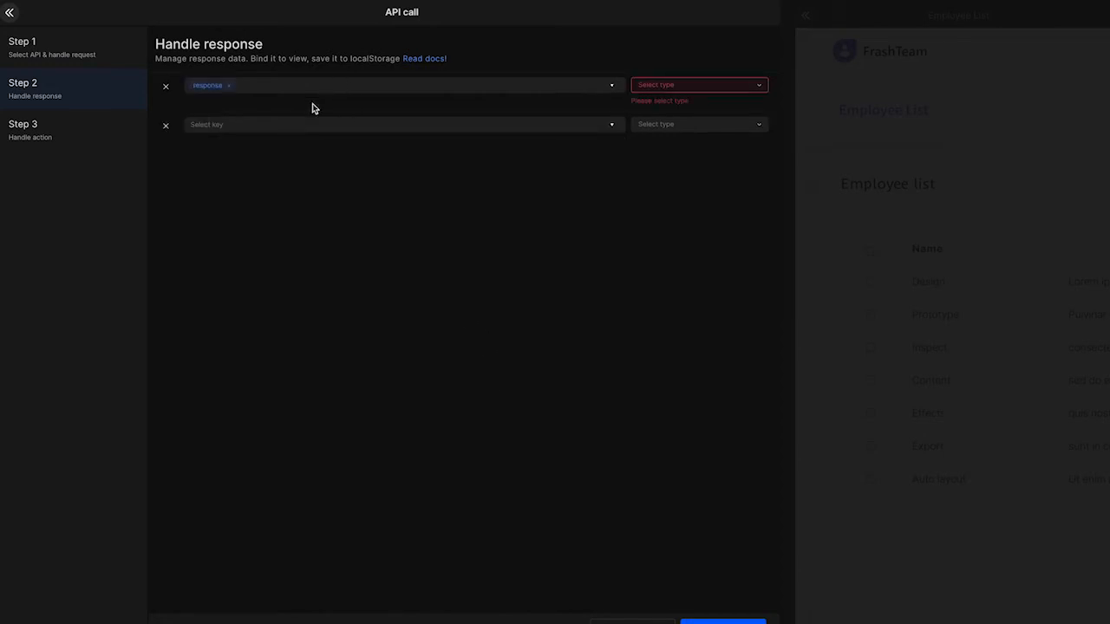
click(639, 85)
click(643, 109)
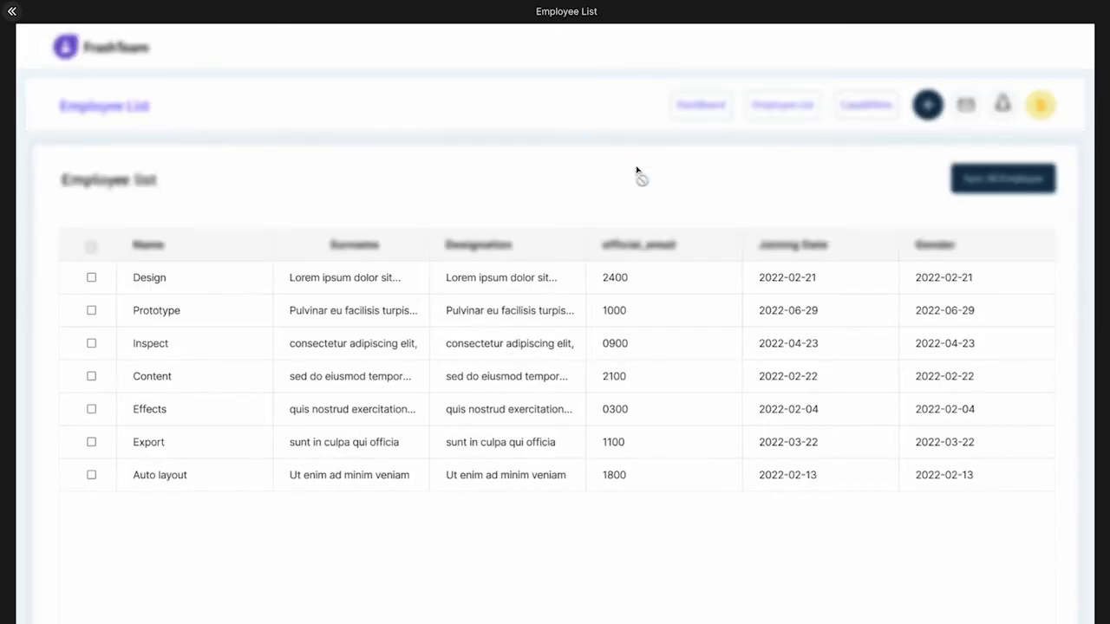
click(650, 285)
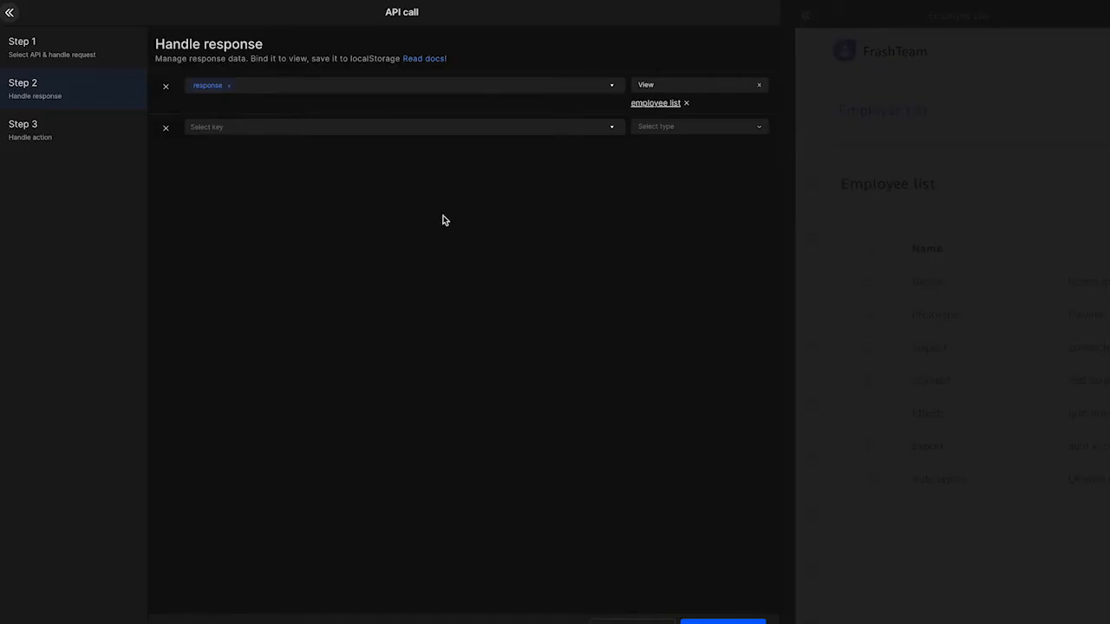
Bind the response's first_name key to the Name column text in the employee table using the View type.
click(228, 128)
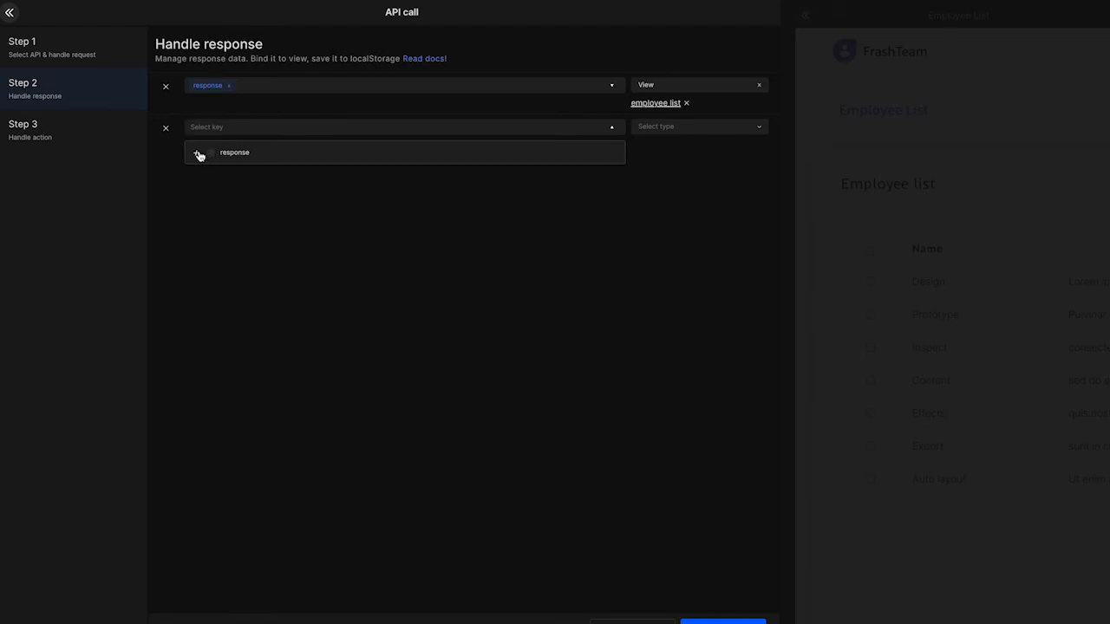
click(199, 154)
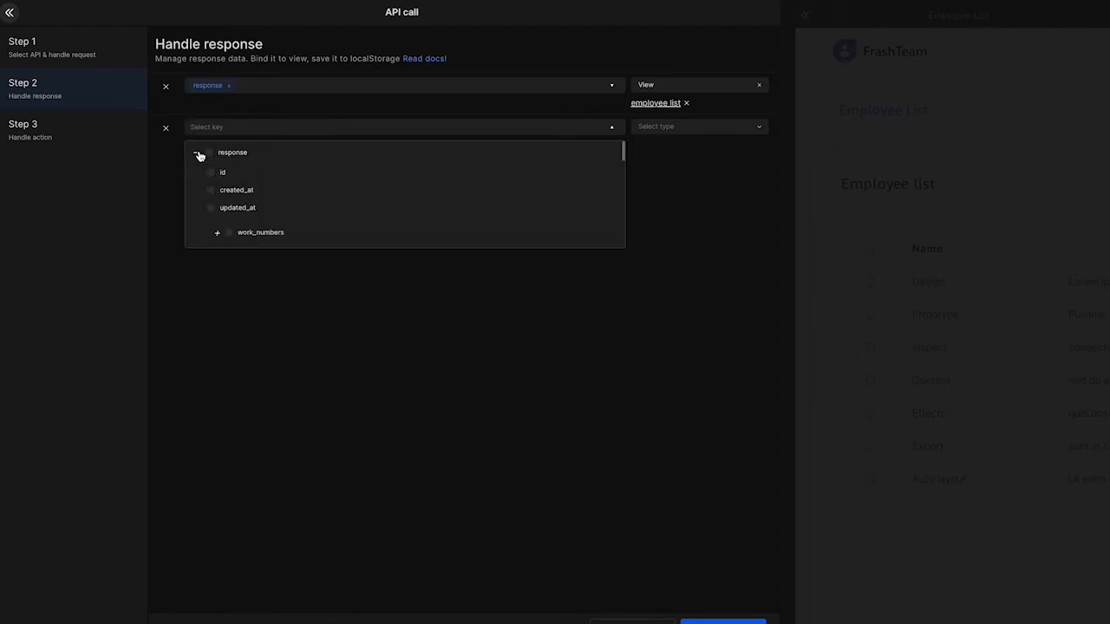
scroll(213, 195, down, 5)
scroll(220, 205, down, 5)
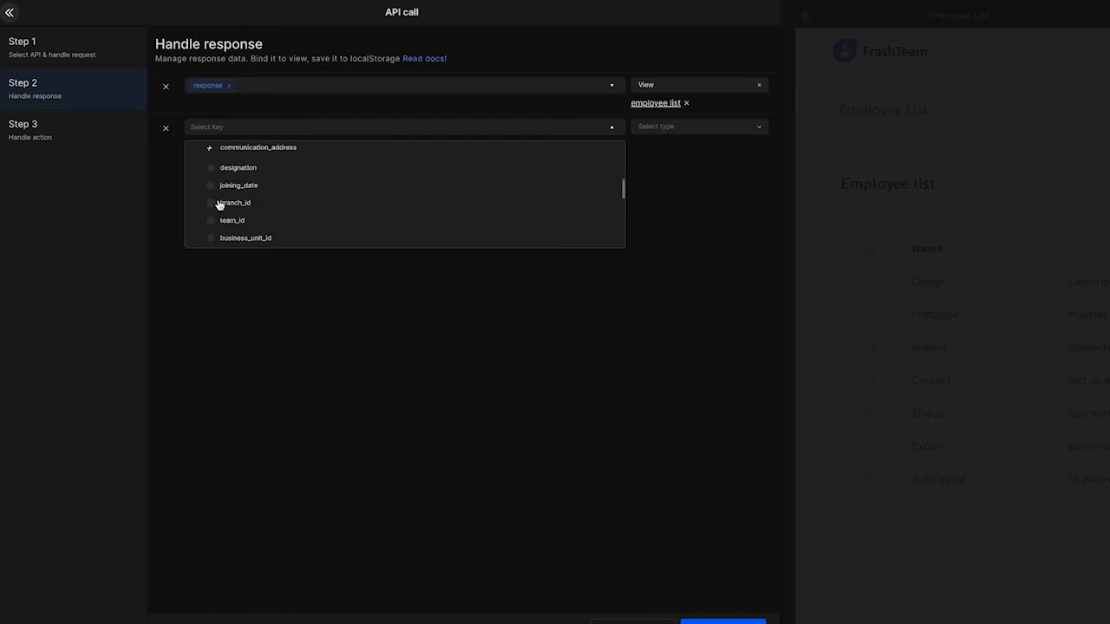
scroll(218, 206, down, 1)
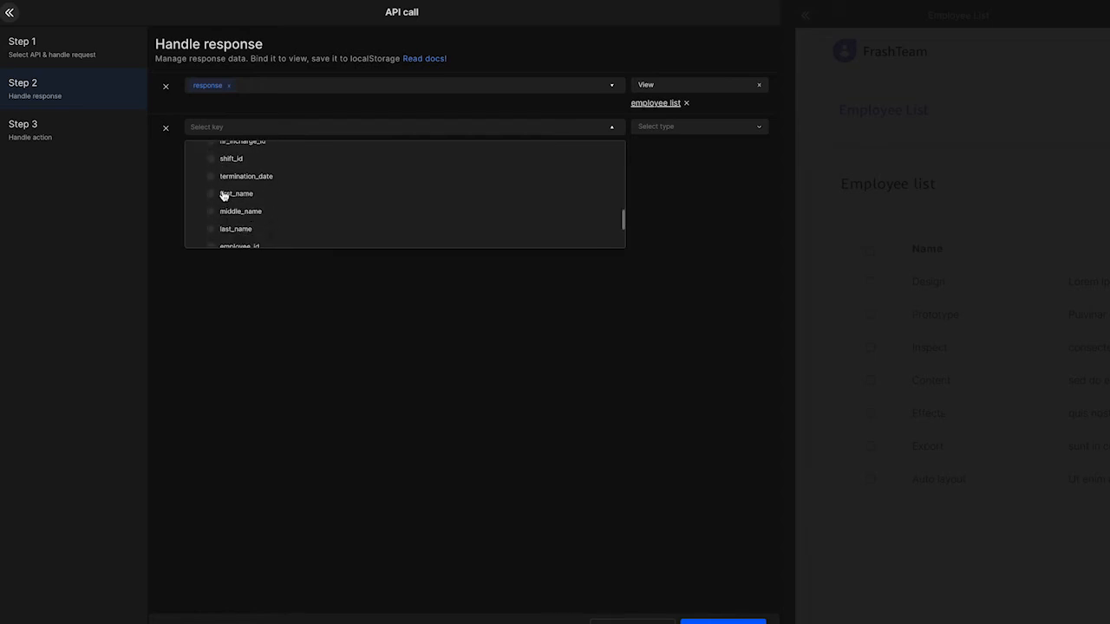
click(223, 193)
click(634, 126)
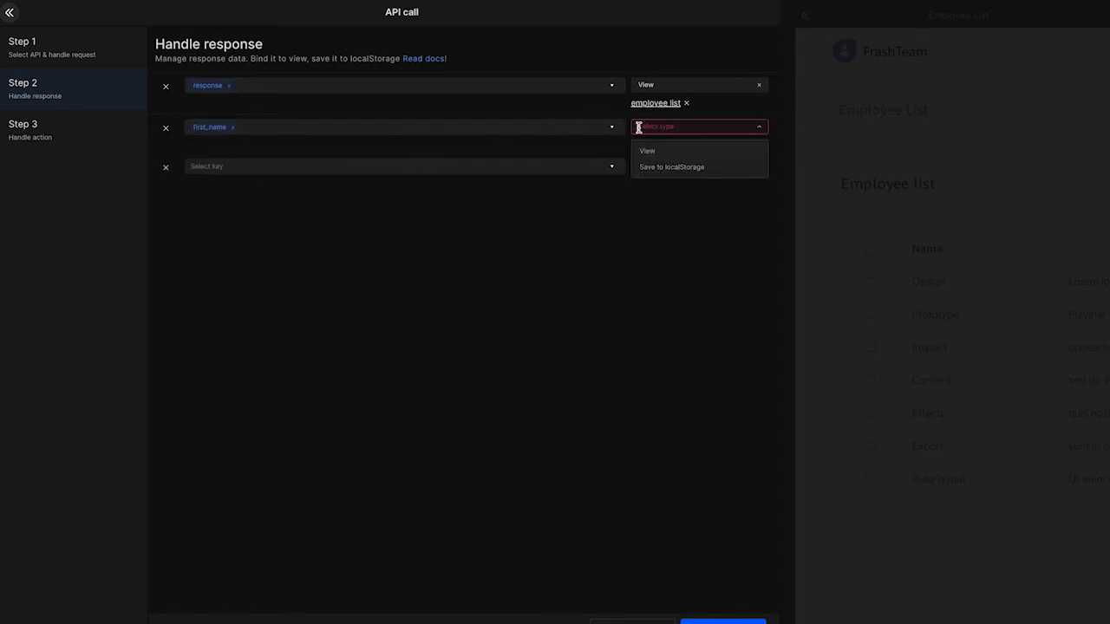
click(647, 153)
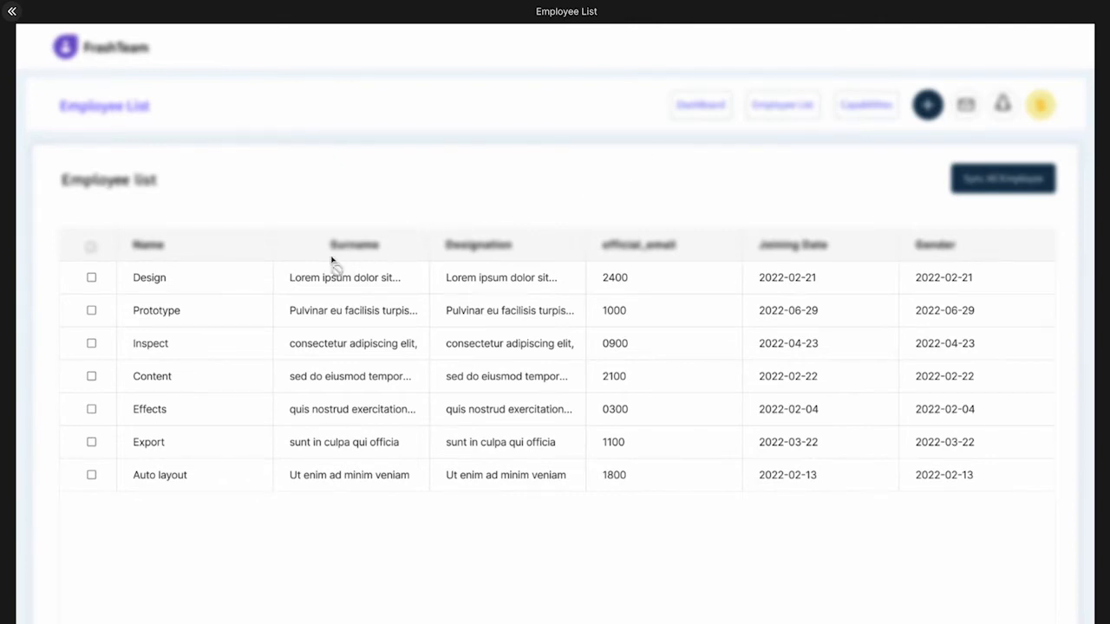
click(231, 280)
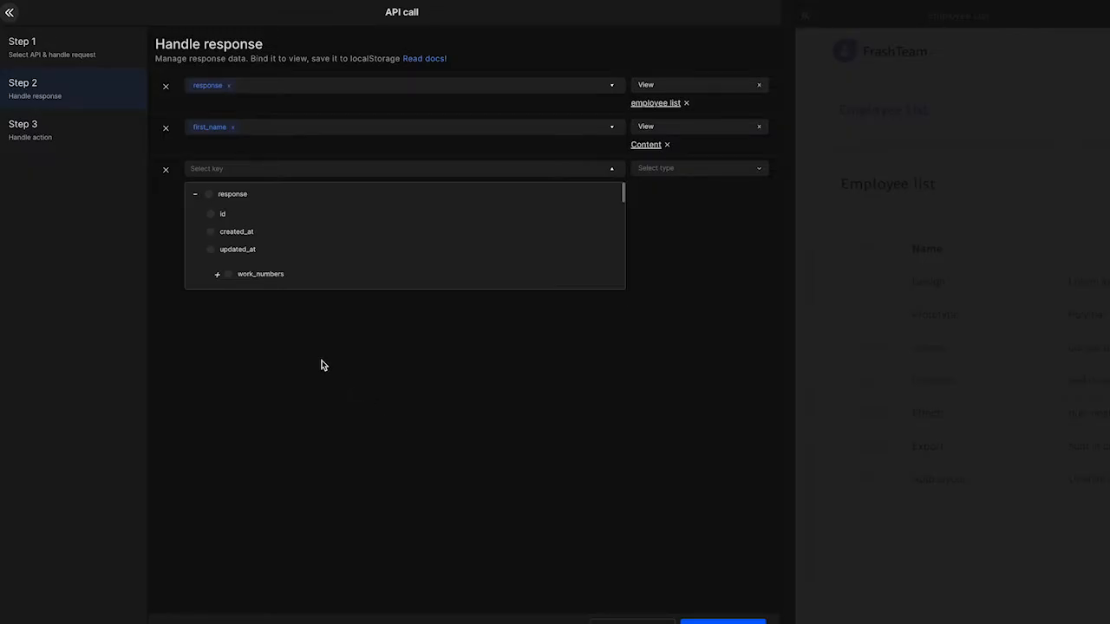
Bind last_name, gender, joining_date and designation to their table columns using the View type, and finish the API call without success or error actions.
scroll(271, 277, down, 5)
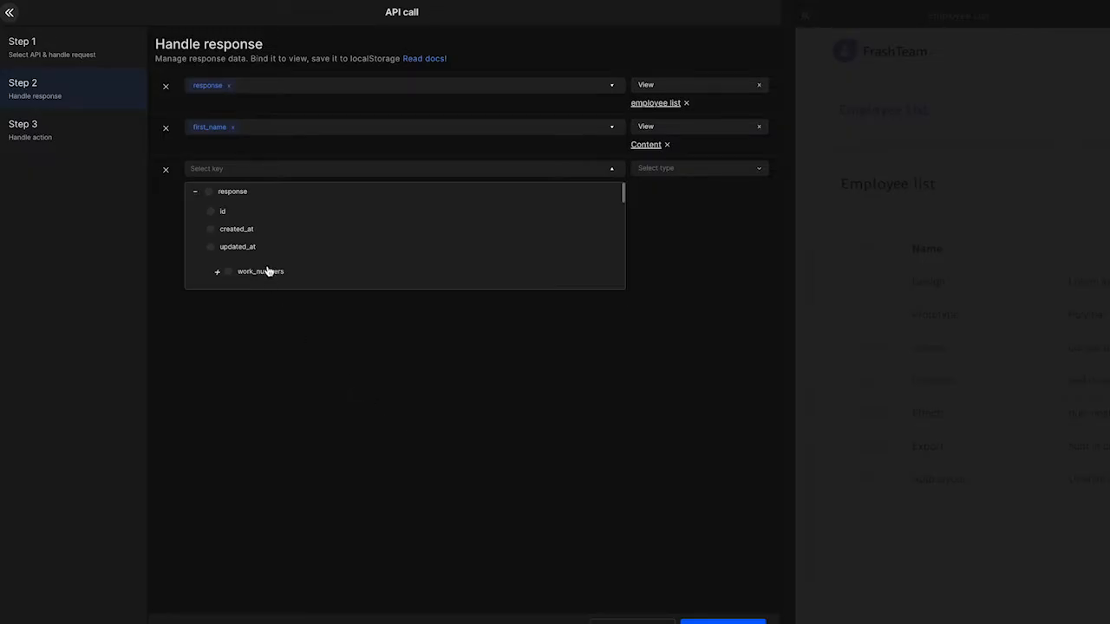
scroll(269, 274, down, 2)
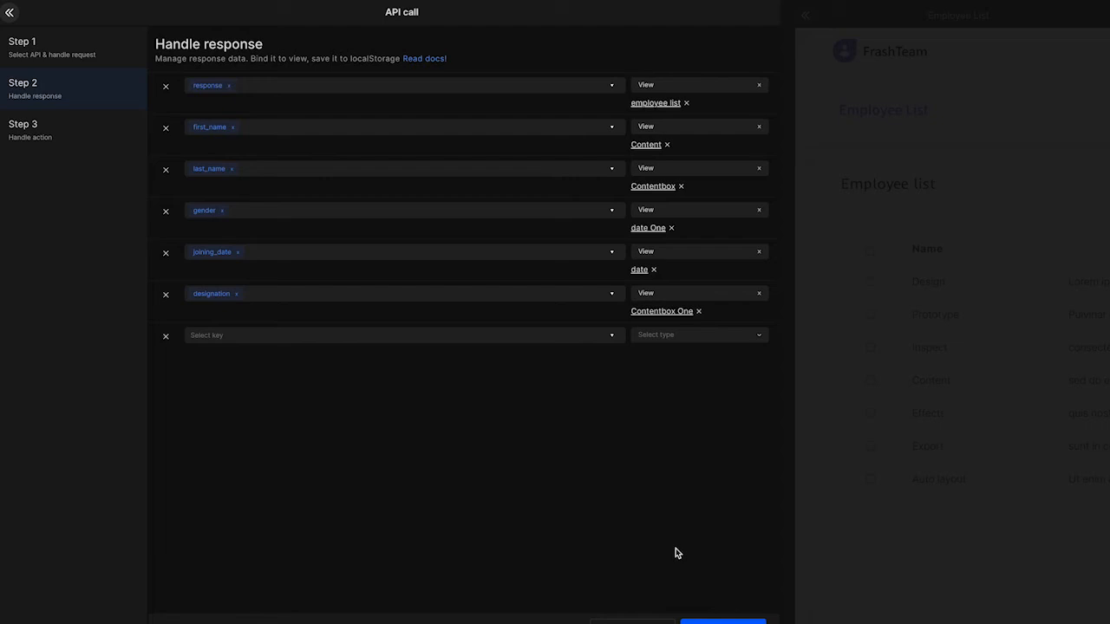
click(707, 621)
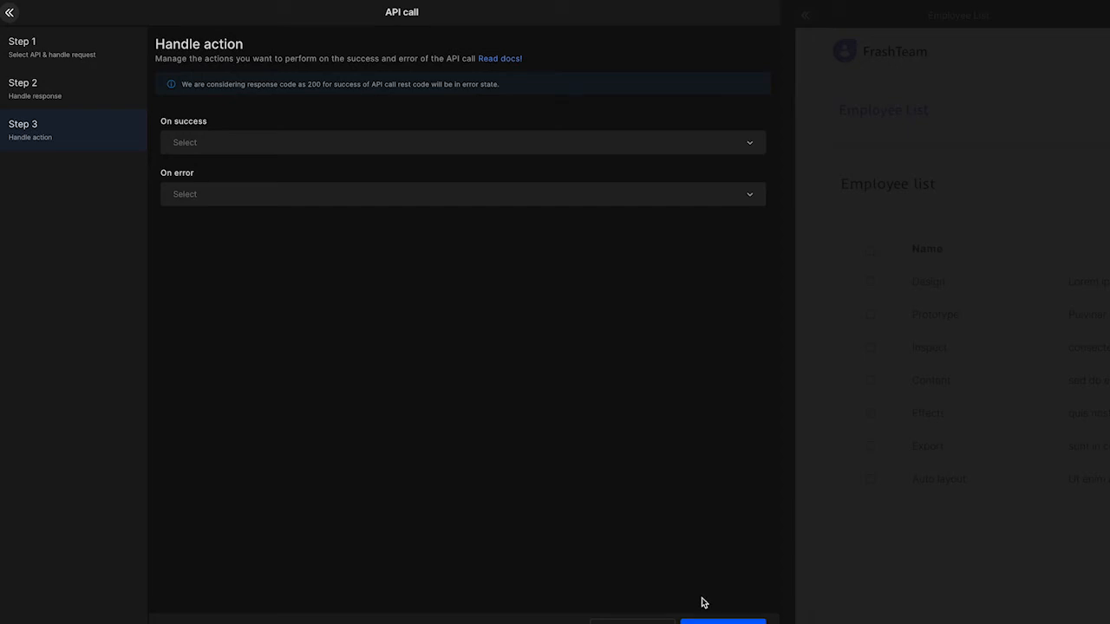
click(723, 621)
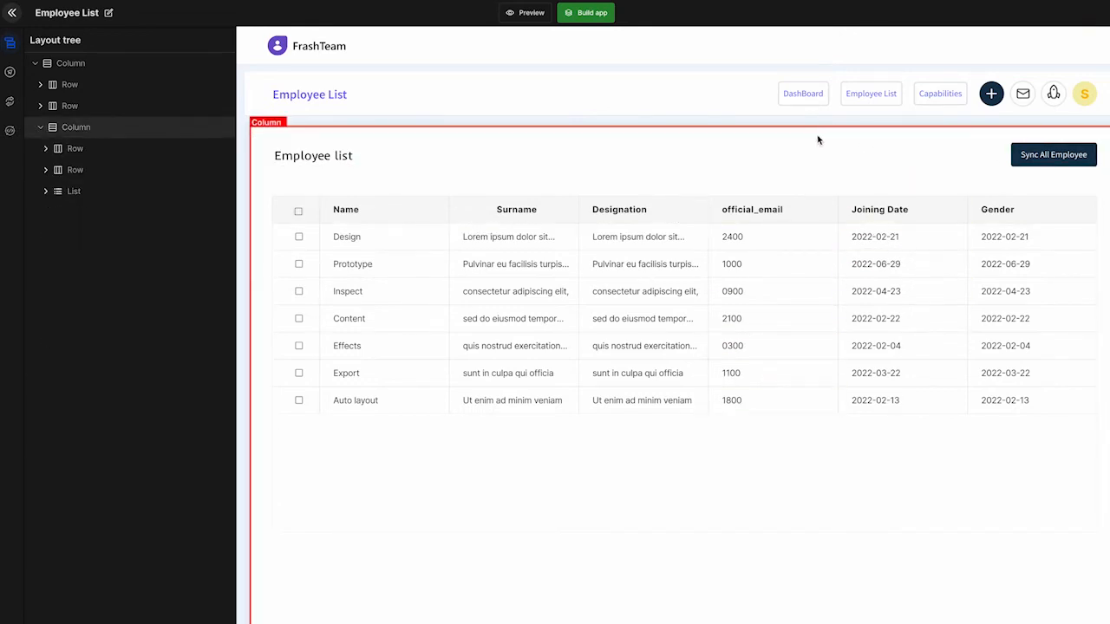
Switch to Supabase and examine the insert-row cURL requests for the Employee_capability table in the API docs.
click(10, 132)
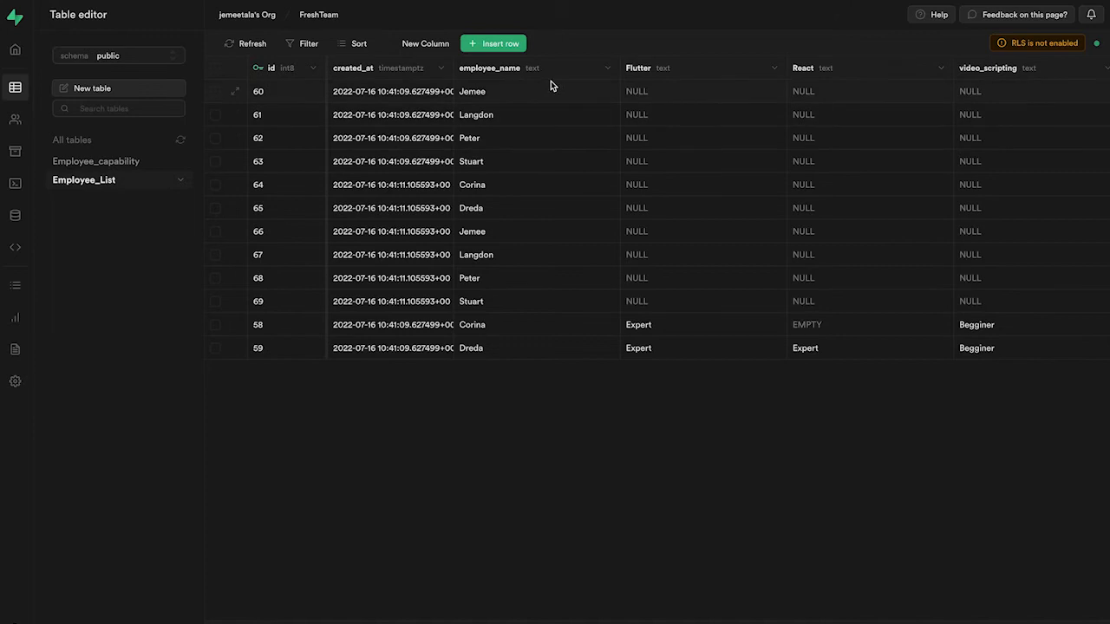
mouse_move(624, 7)
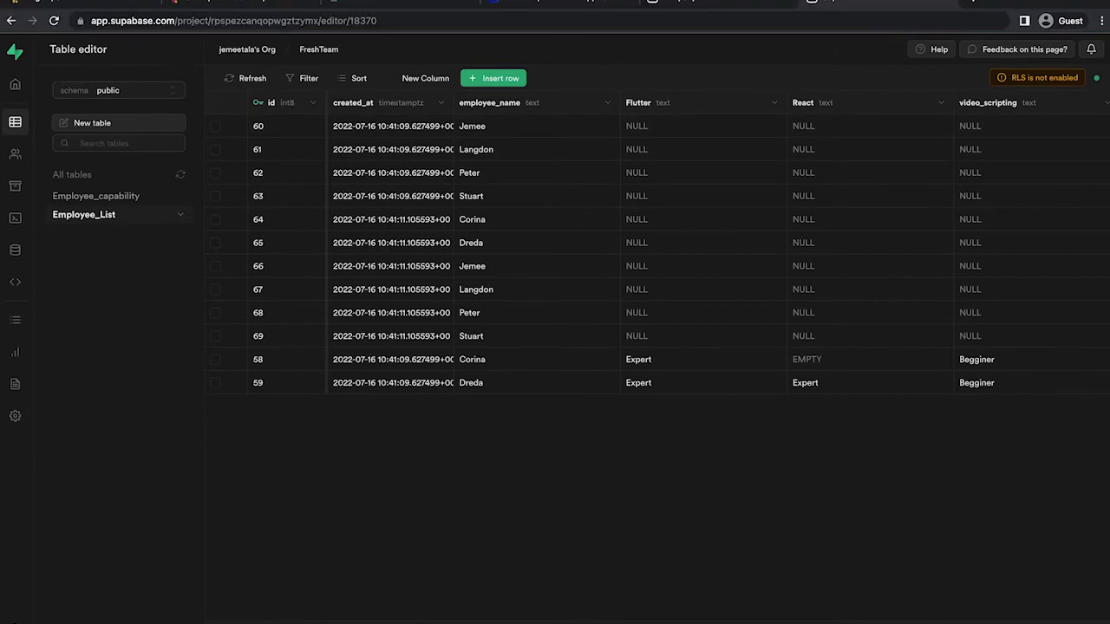
click(681, 2)
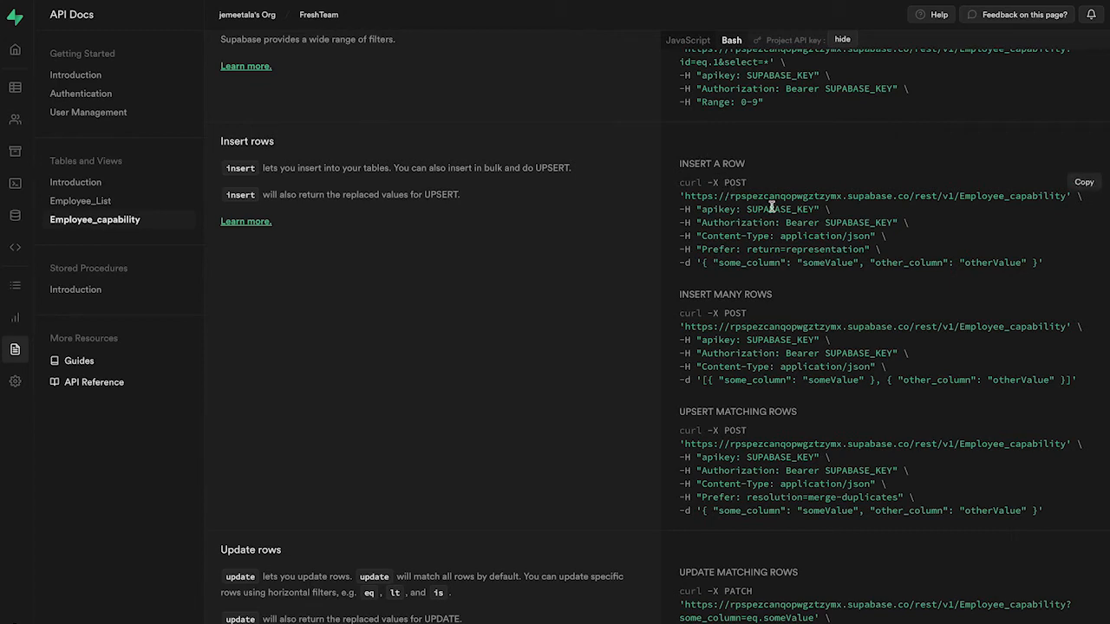
scroll(986, 201, down, 1)
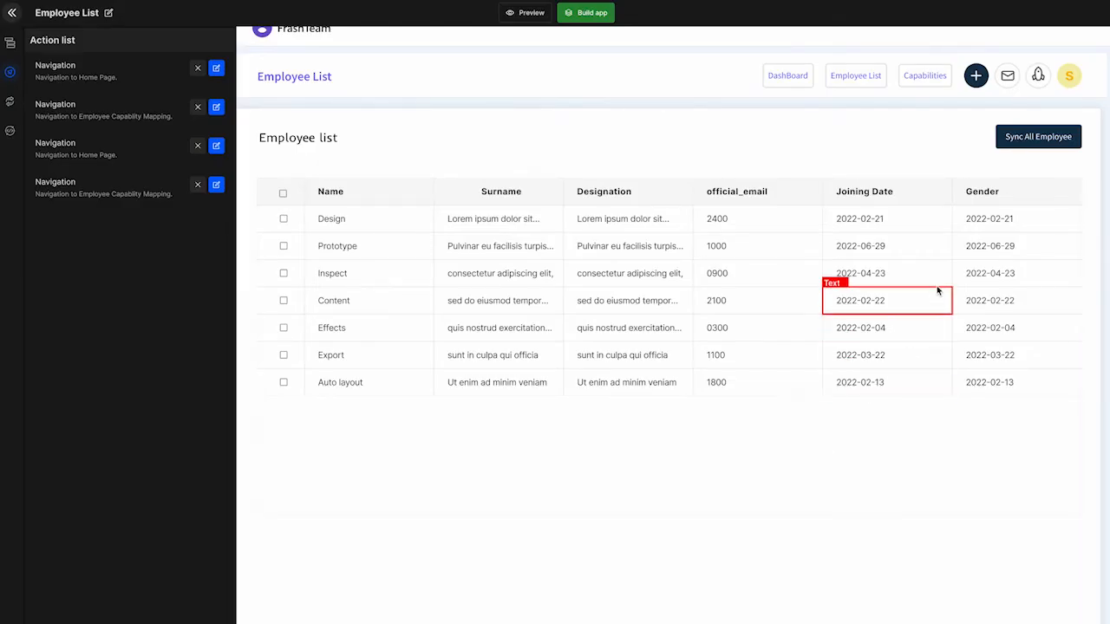
Create an API integration action for the Sync All Employee button on the DhiWise Employee List page.
click(1024, 146)
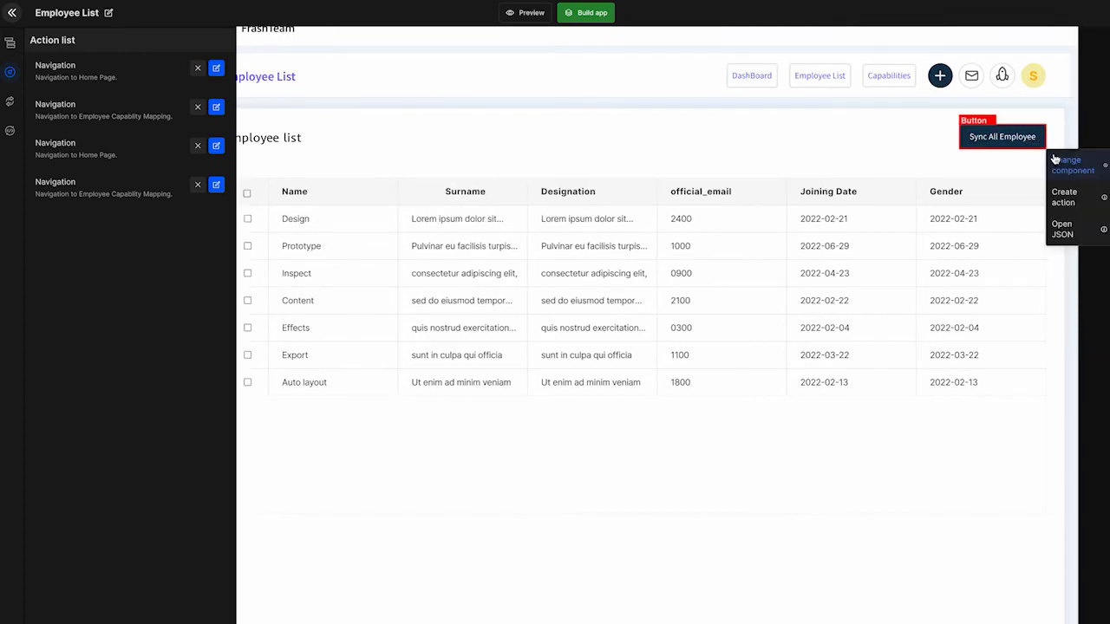
click(1063, 192)
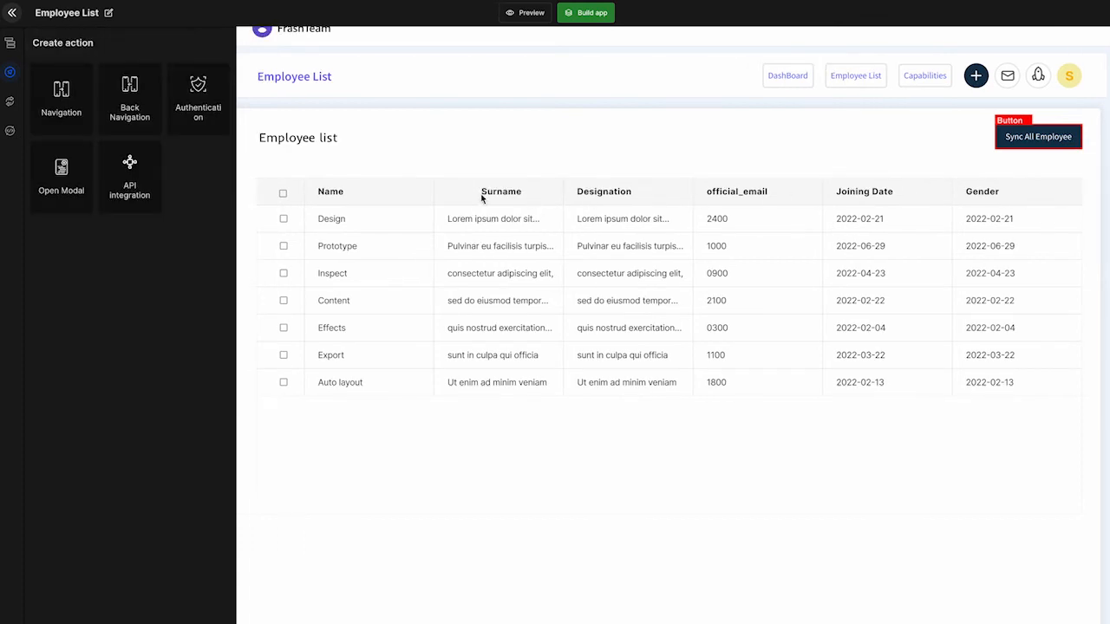
click(134, 201)
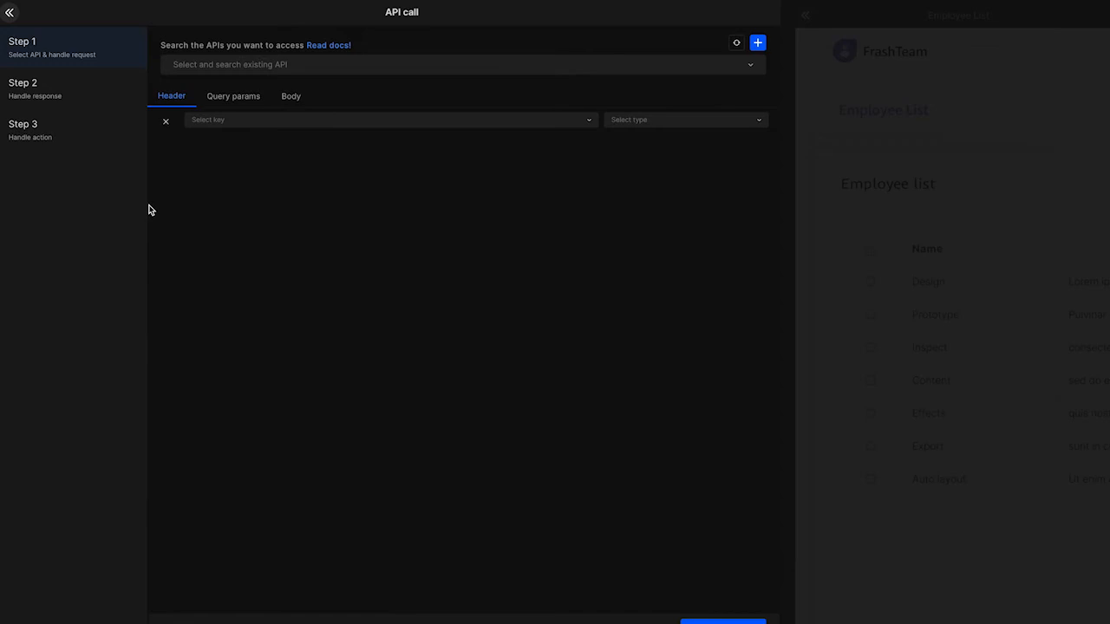
Select the Supabase POST API ending in /rest/v1/Employee_capability for the call and continue to the action handling.
click(290, 69)
scroll(285, 140, down, 5)
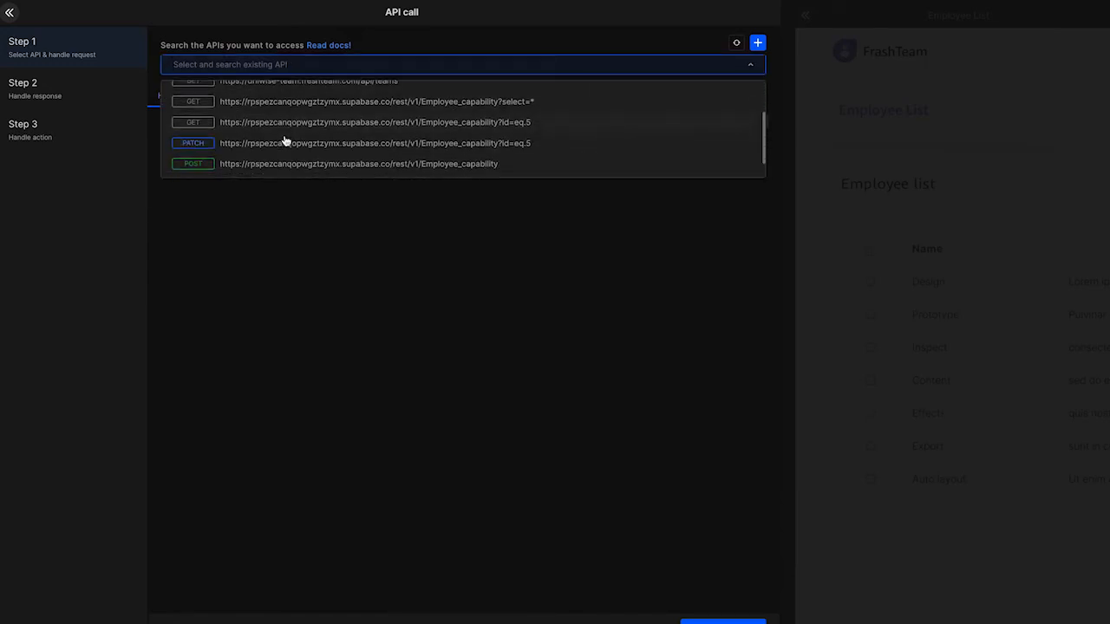
click(289, 151)
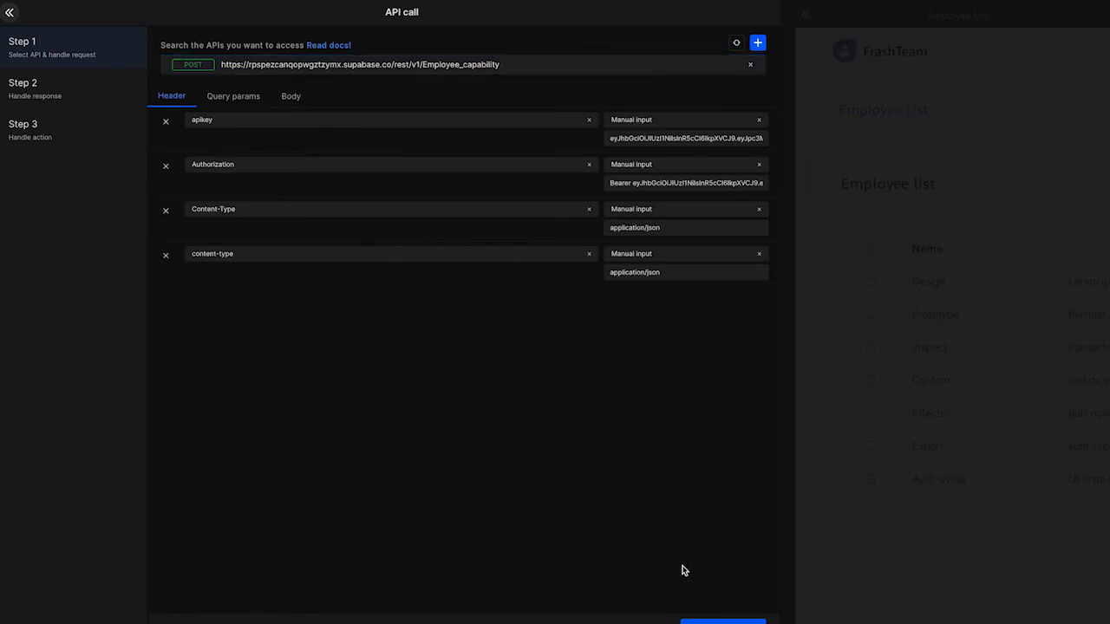
click(702, 620)
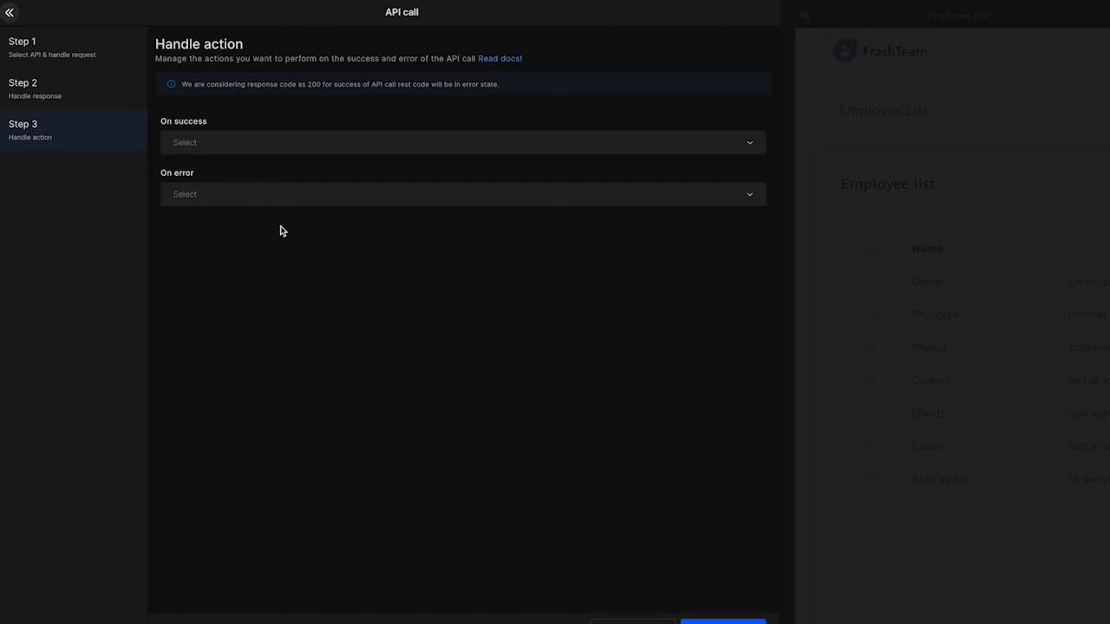
Add a Show alert action on success with the toast message "Employee inserted..".
click(280, 149)
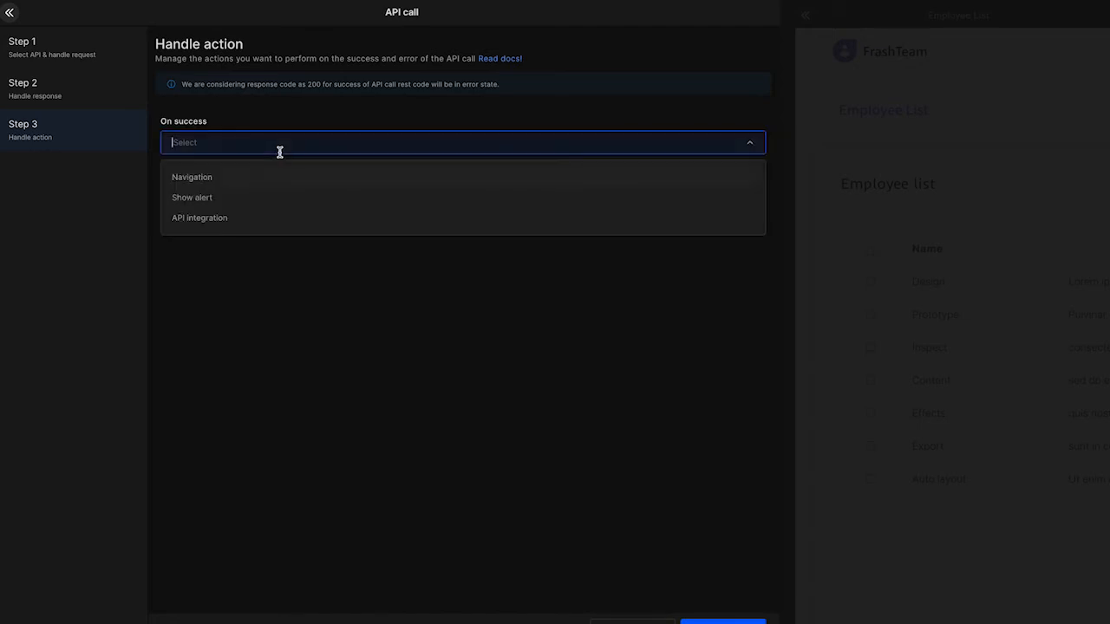
click(204, 200)
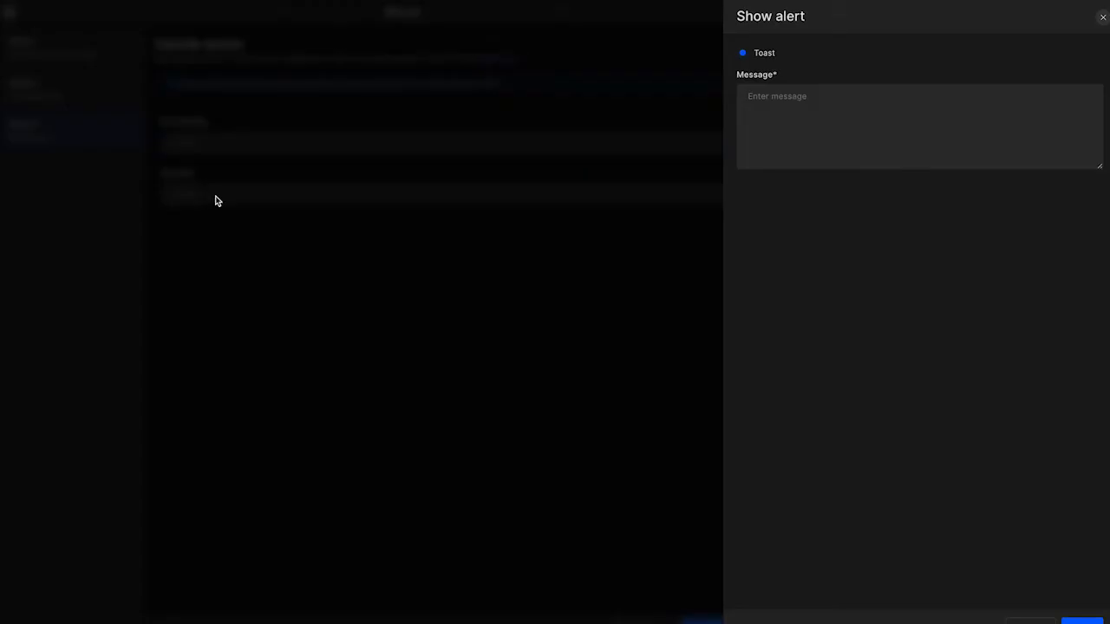
click(825, 119)
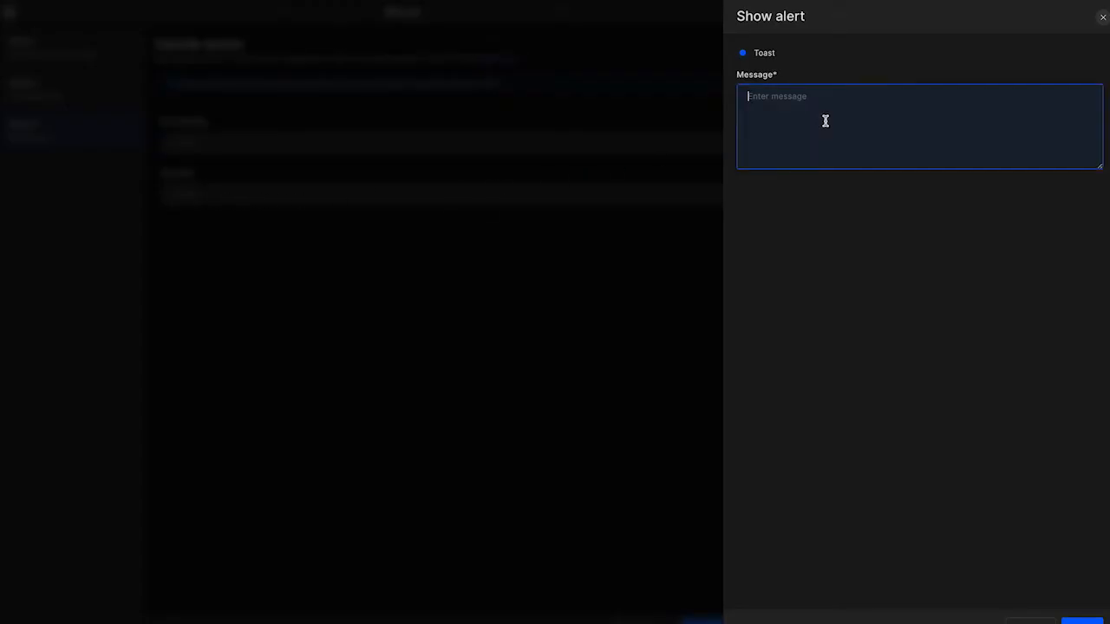
text(Employee inserted)
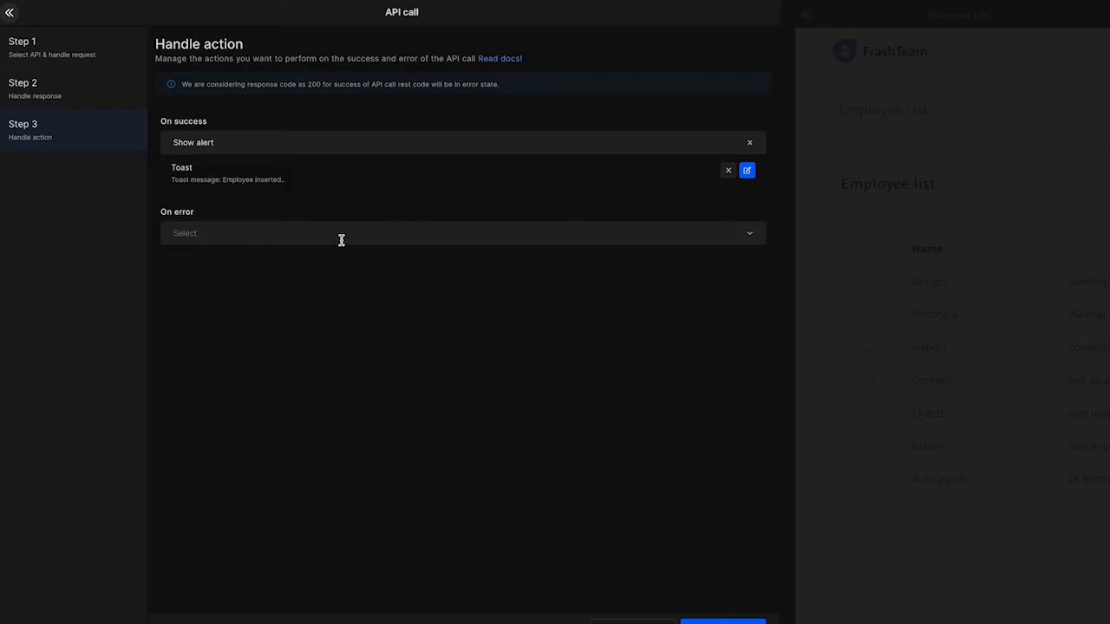
Add a Show alert action on error with the toast message "Error occured..." and finish the API call setup.
click(341, 239)
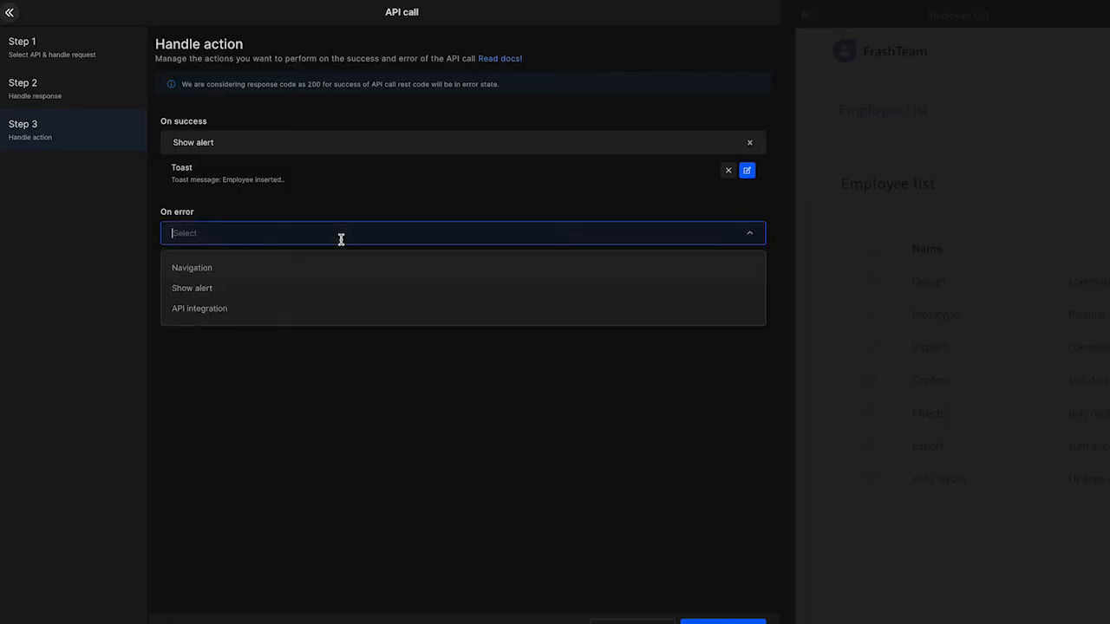
click(279, 287)
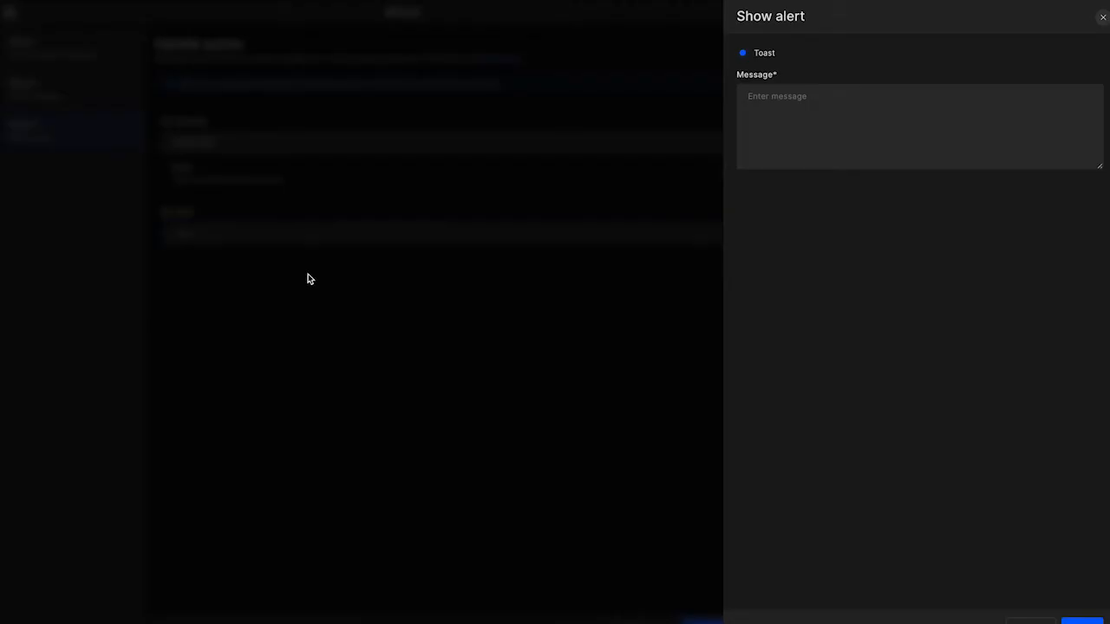
click(802, 126)
text(Error occured...)
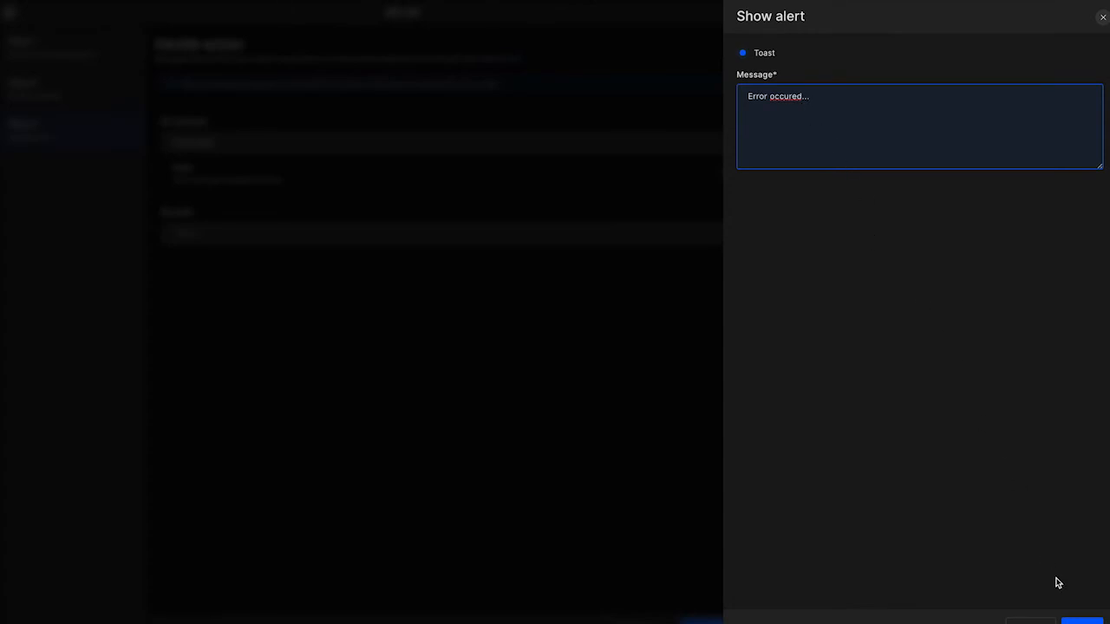
click(1076, 617)
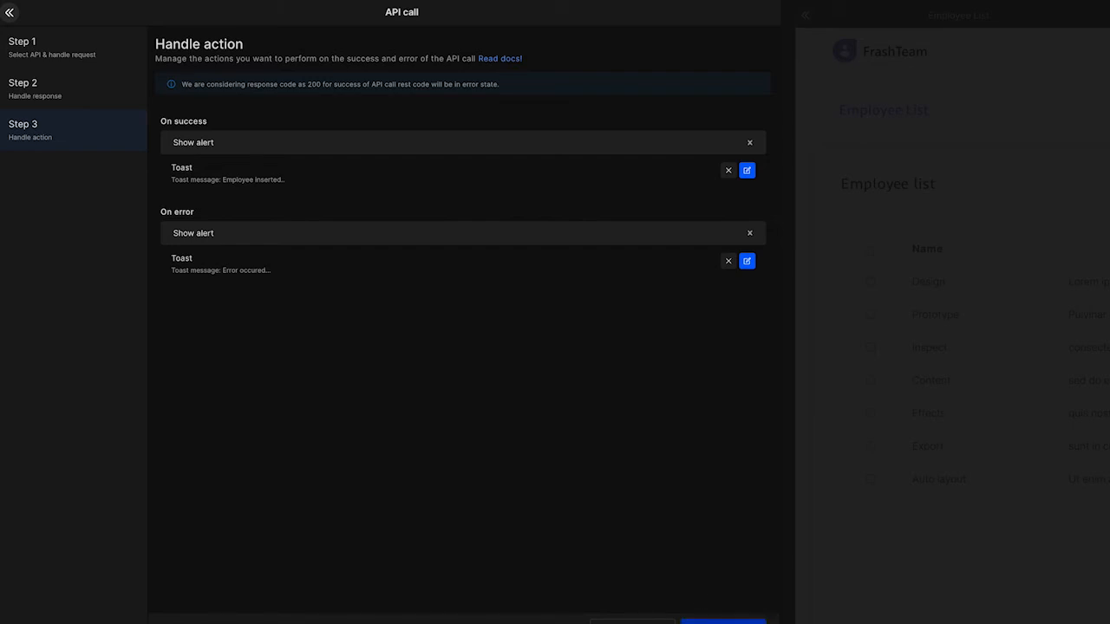
click(723, 621)
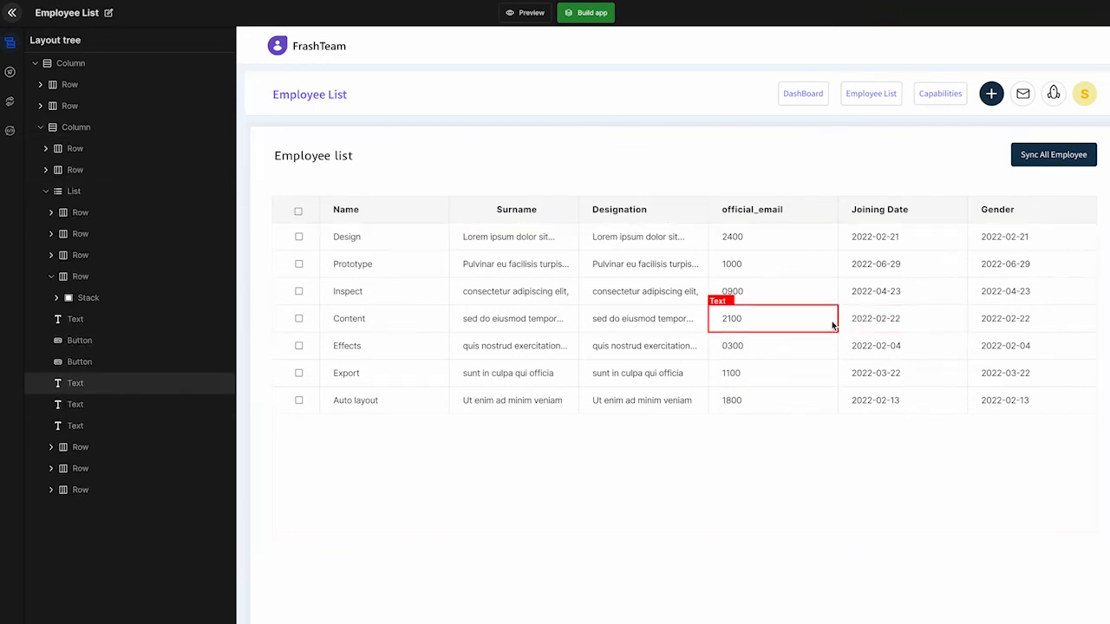
Open the action creation options for the Sync All Employee button.
click(1016, 154)
click(1065, 214)
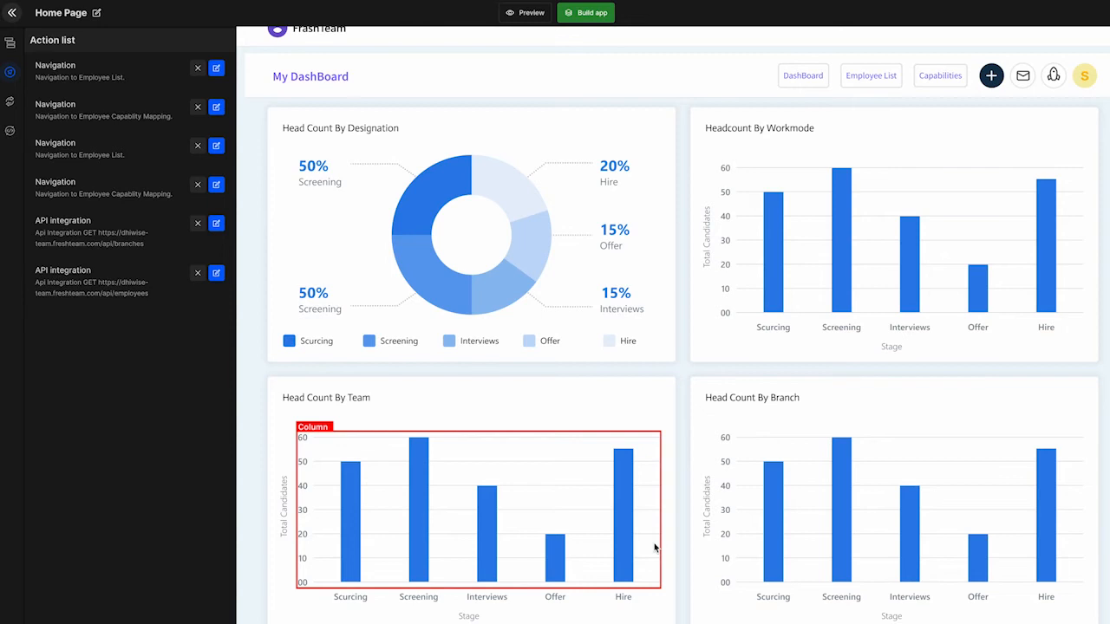
On the Home Page, change the Head Count By Team column component to a Bar chart using the recharts library.
click(655, 547)
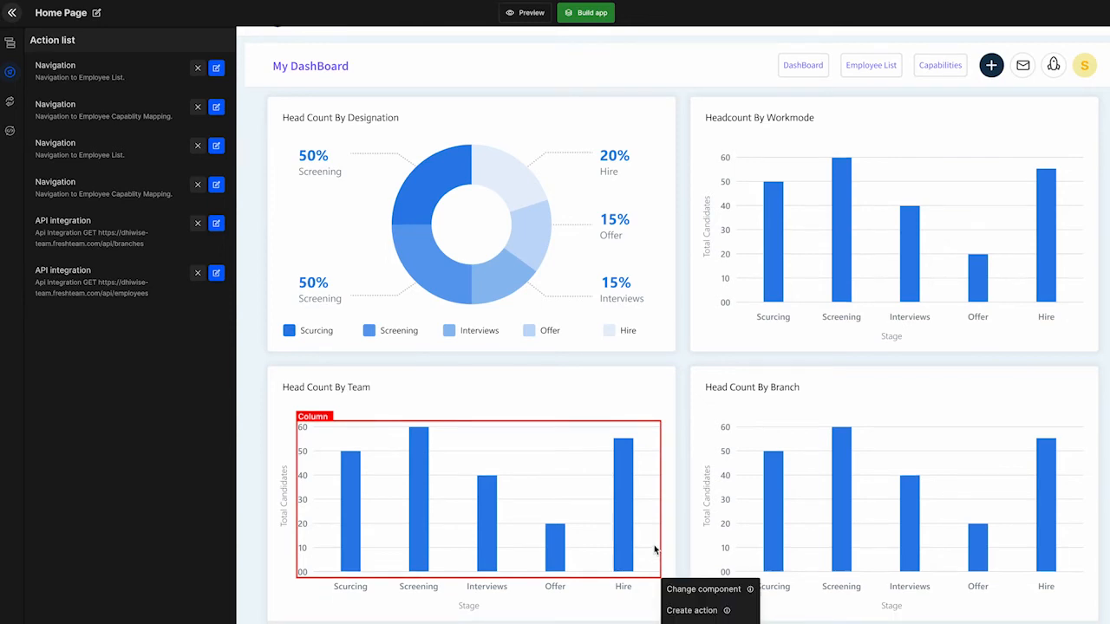
click(683, 589)
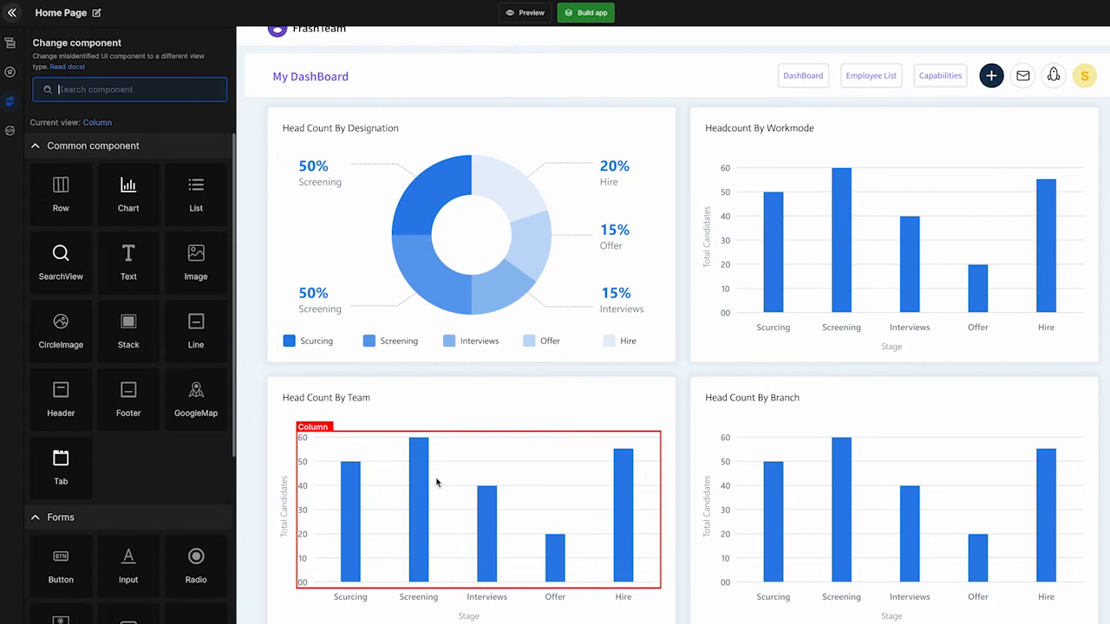
click(130, 215)
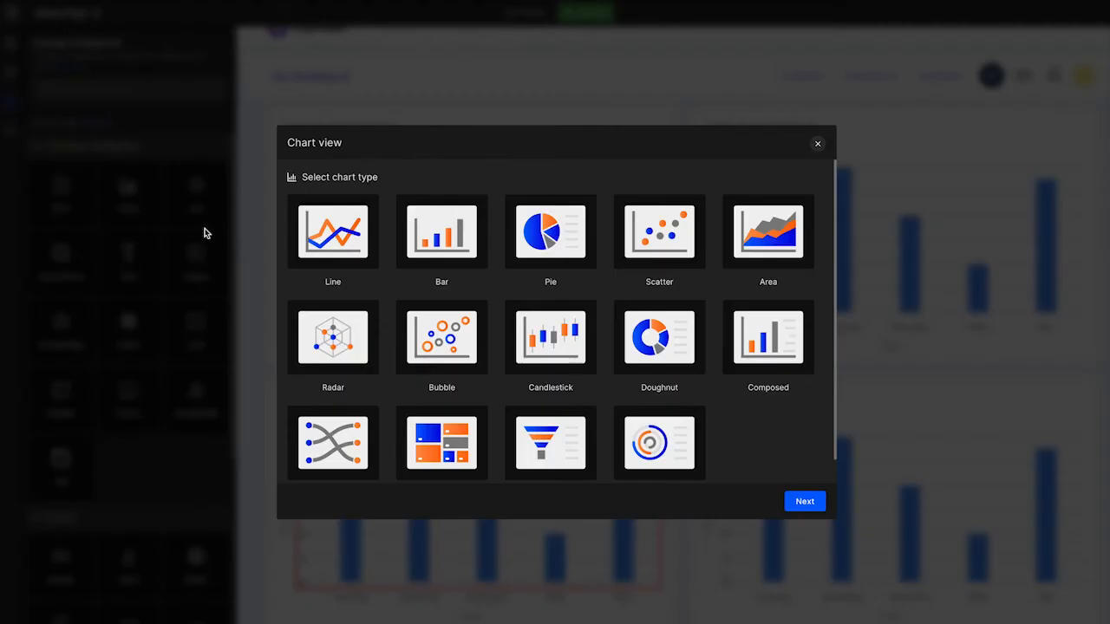
click(408, 232)
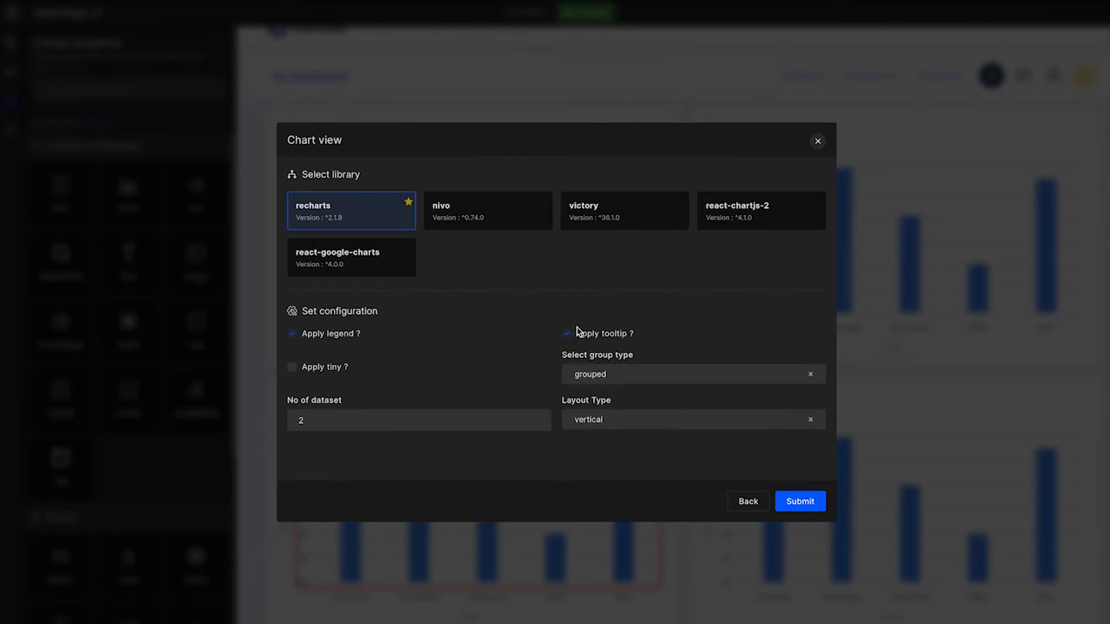
click(798, 502)
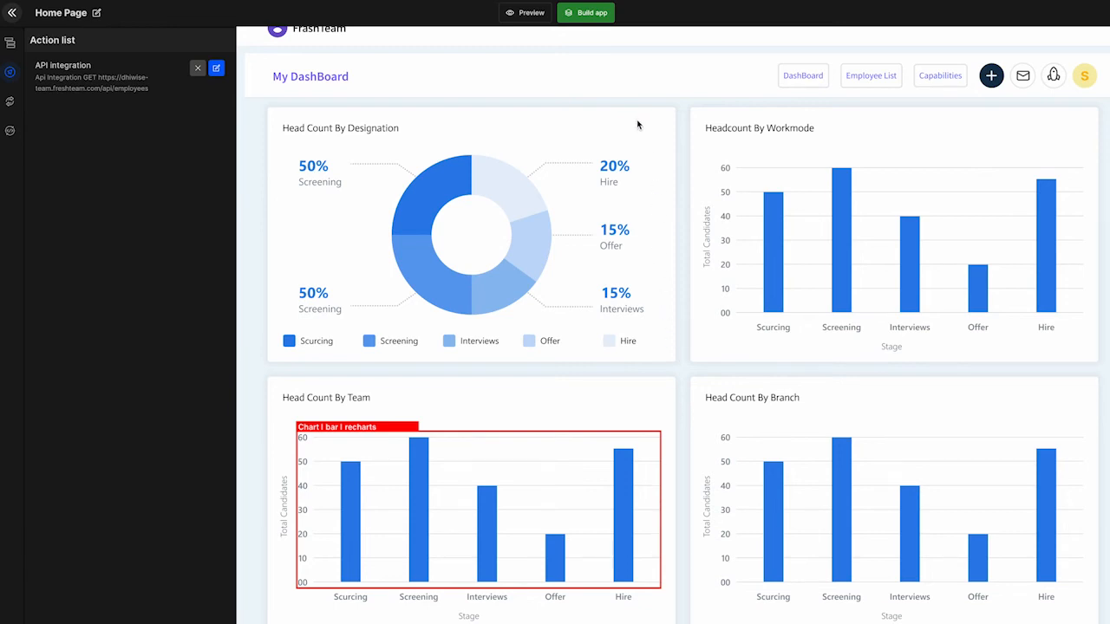
Build the Intranet app and open the generated api.js file in src/service.
click(596, 17)
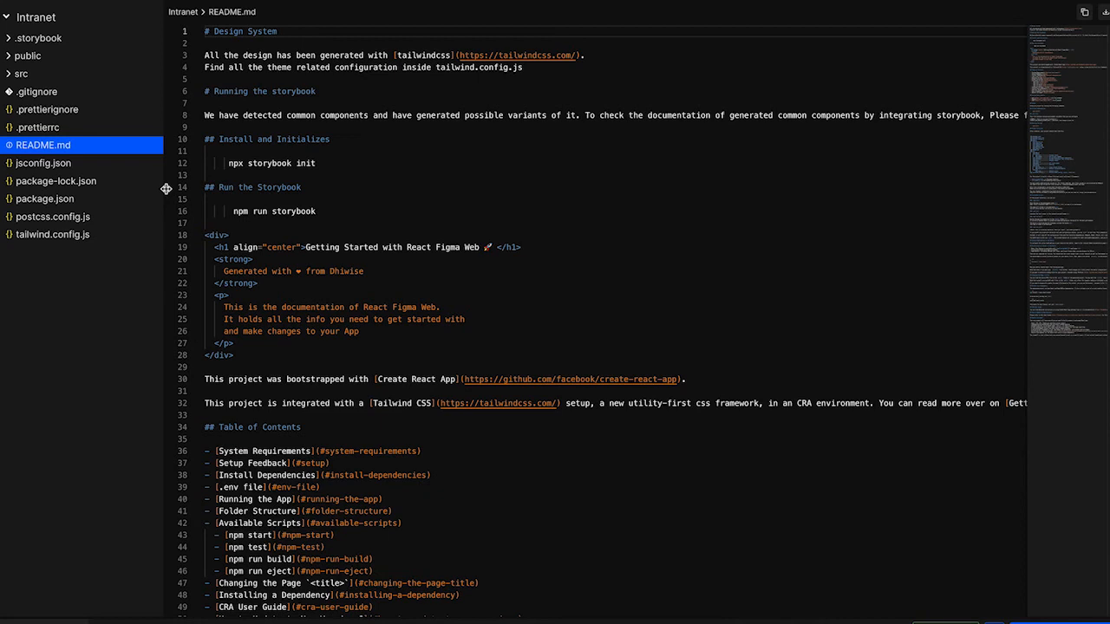
click(26, 74)
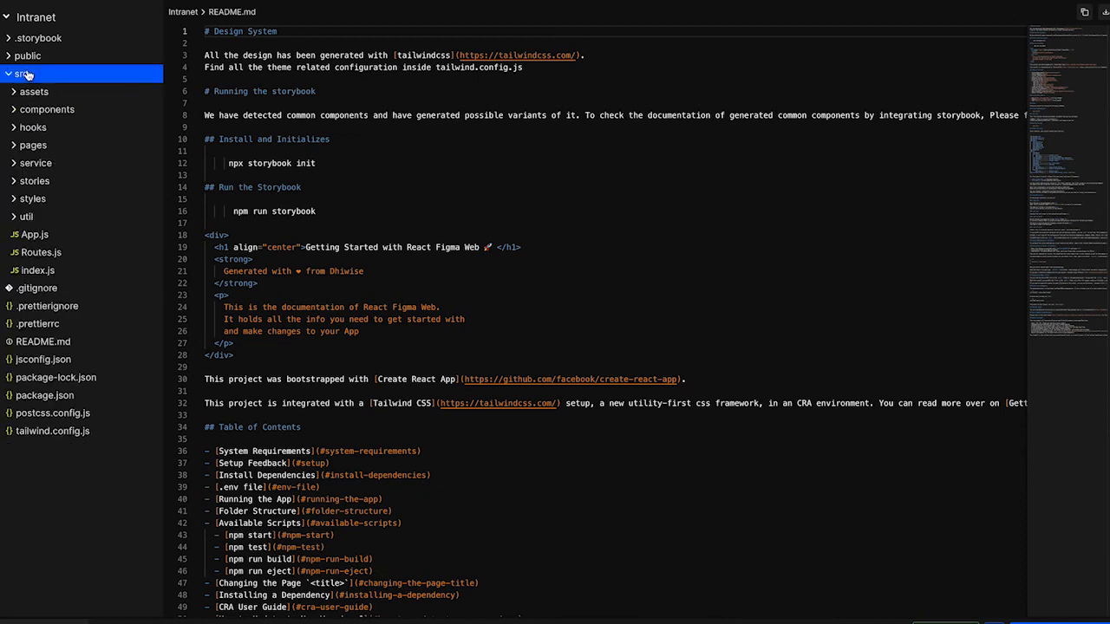
click(30, 147)
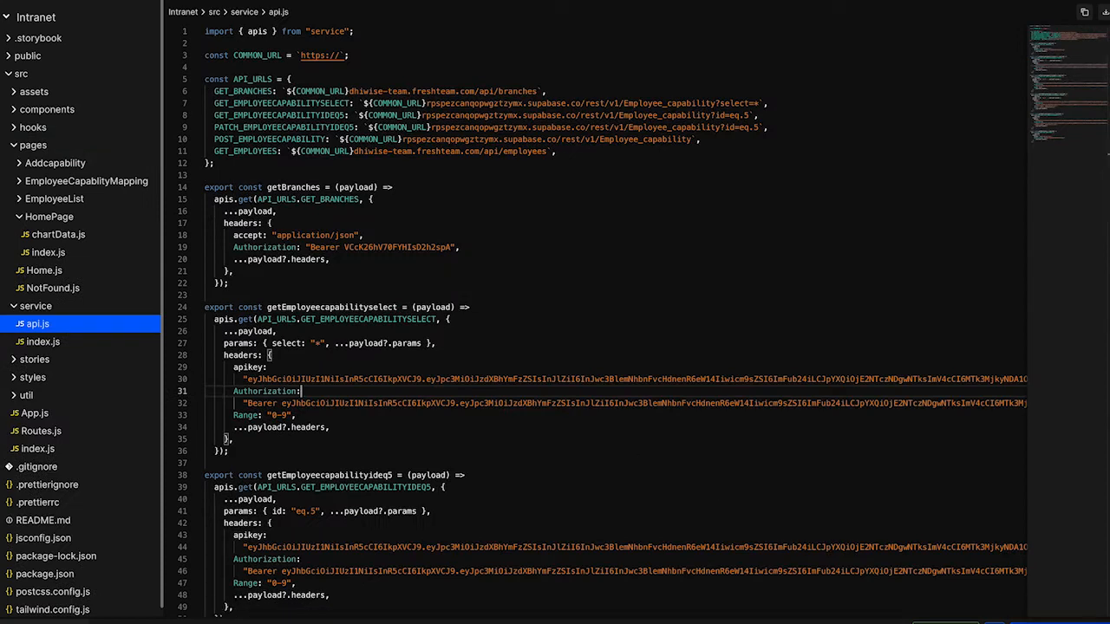
Select the empty intanet repository on GitHub and push the generated code to it.
click(1021, 609)
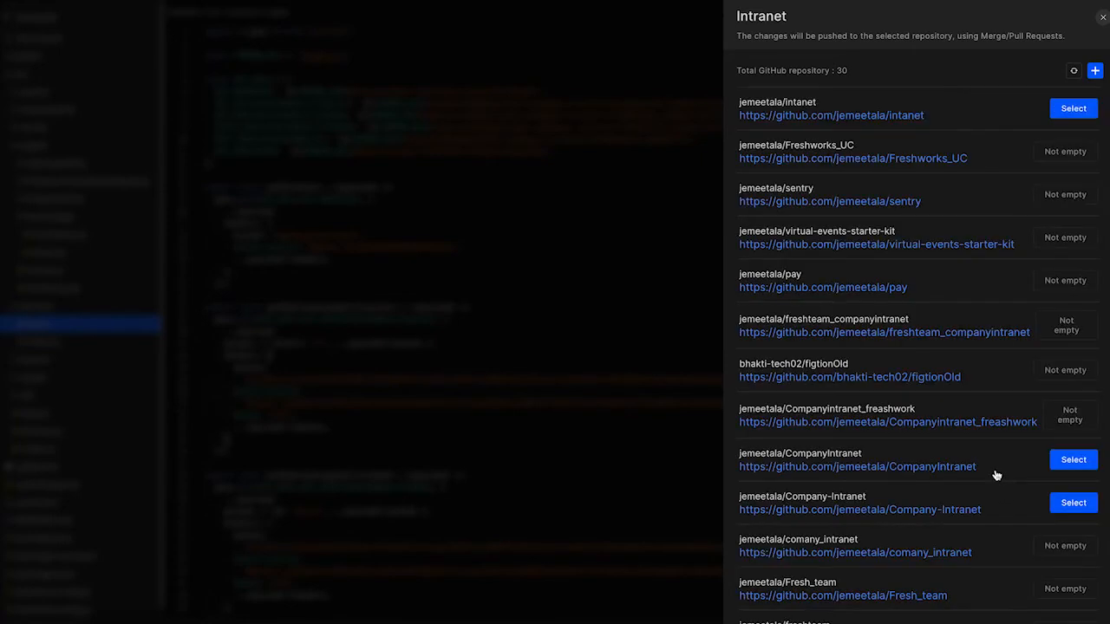
click(1072, 109)
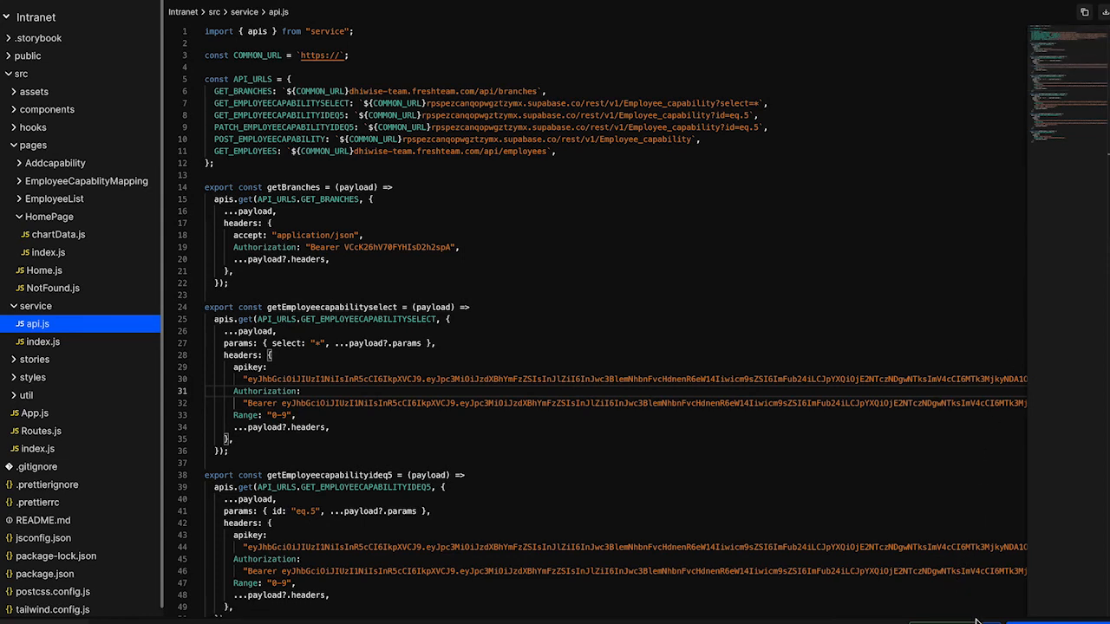
click(1011, 619)
click(1005, 589)
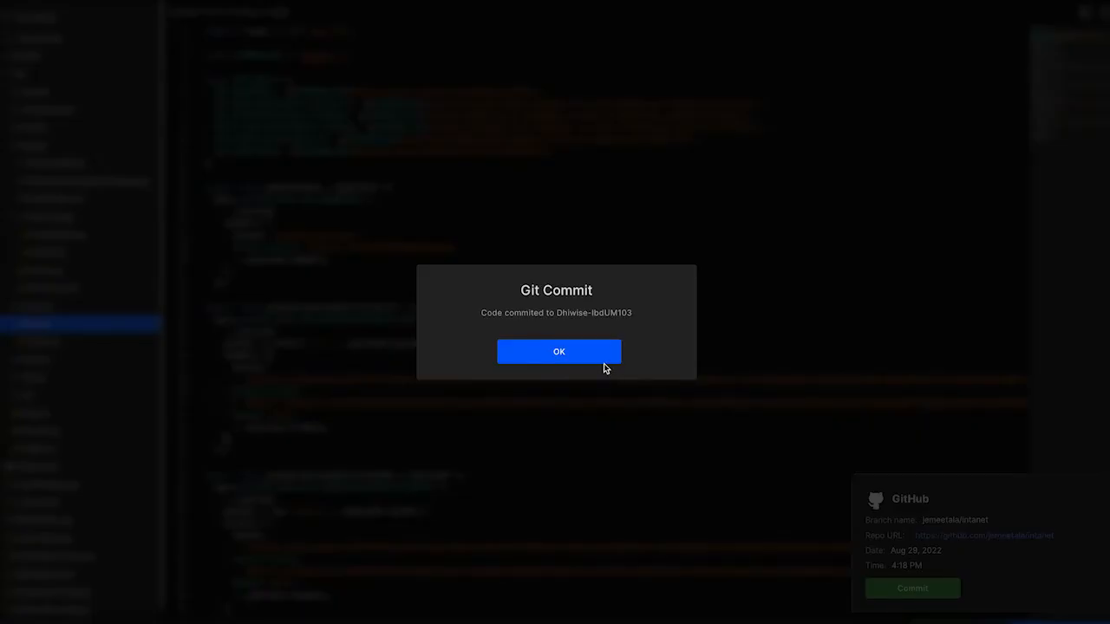
click(603, 364)
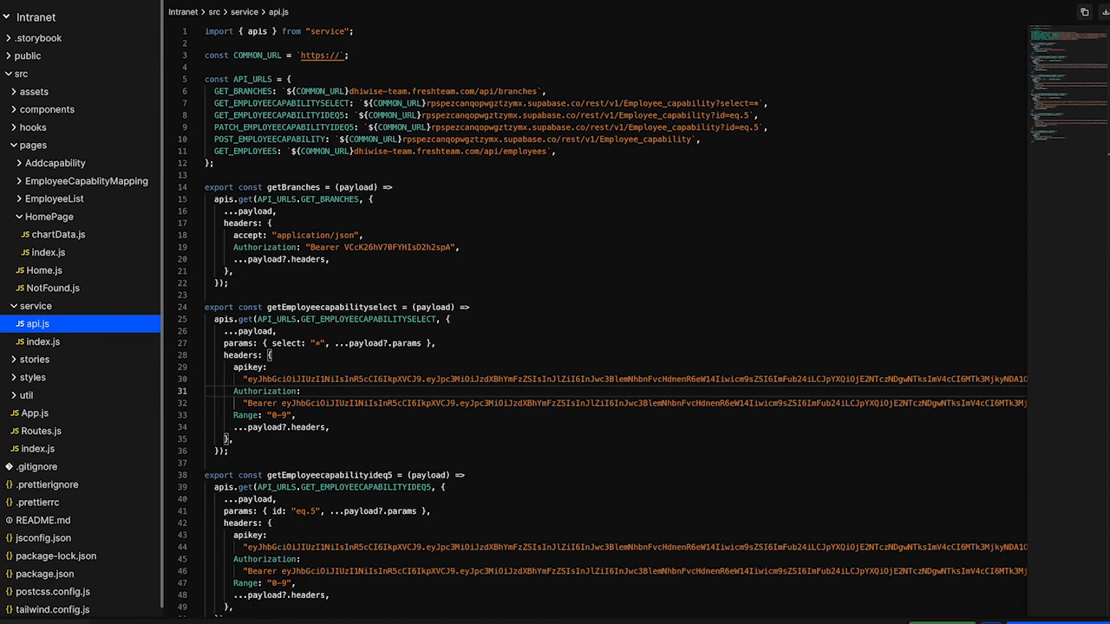
Deploy the React app on Vercel with the saved token.
click(944, 622)
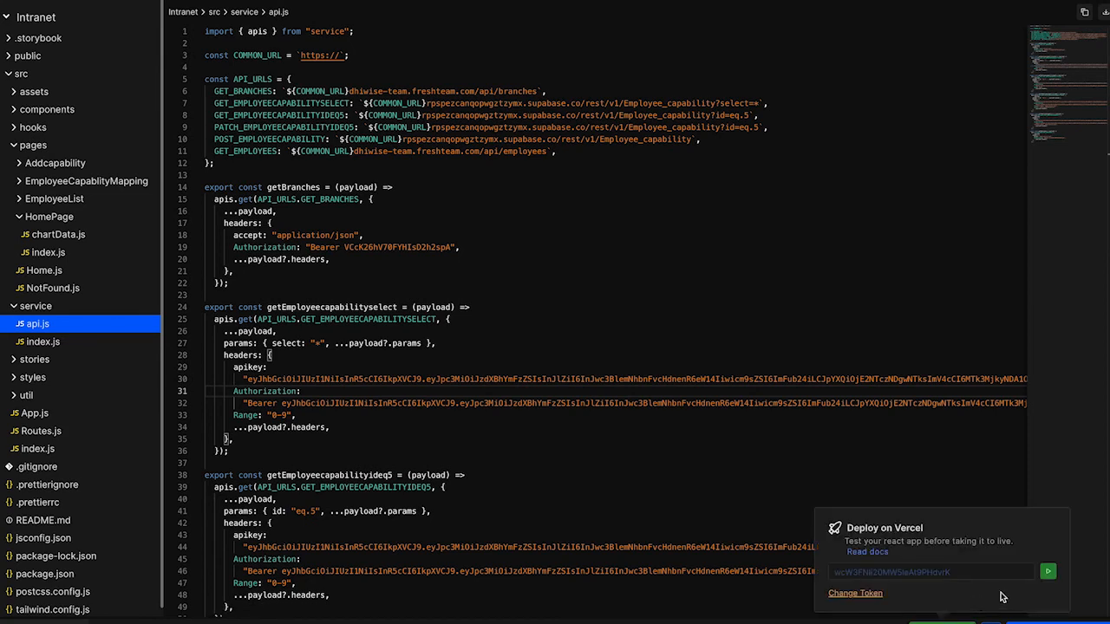
click(1045, 573)
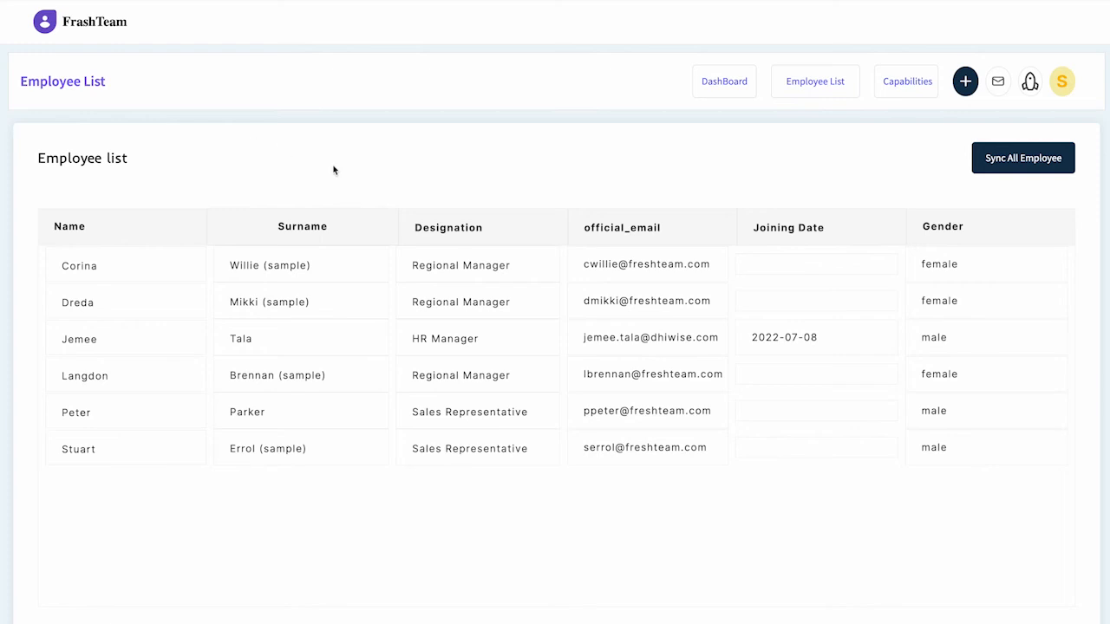
Sync all employees from the deployed app's Employee List and go to the Capability Mapping page.
click(984, 161)
click(906, 91)
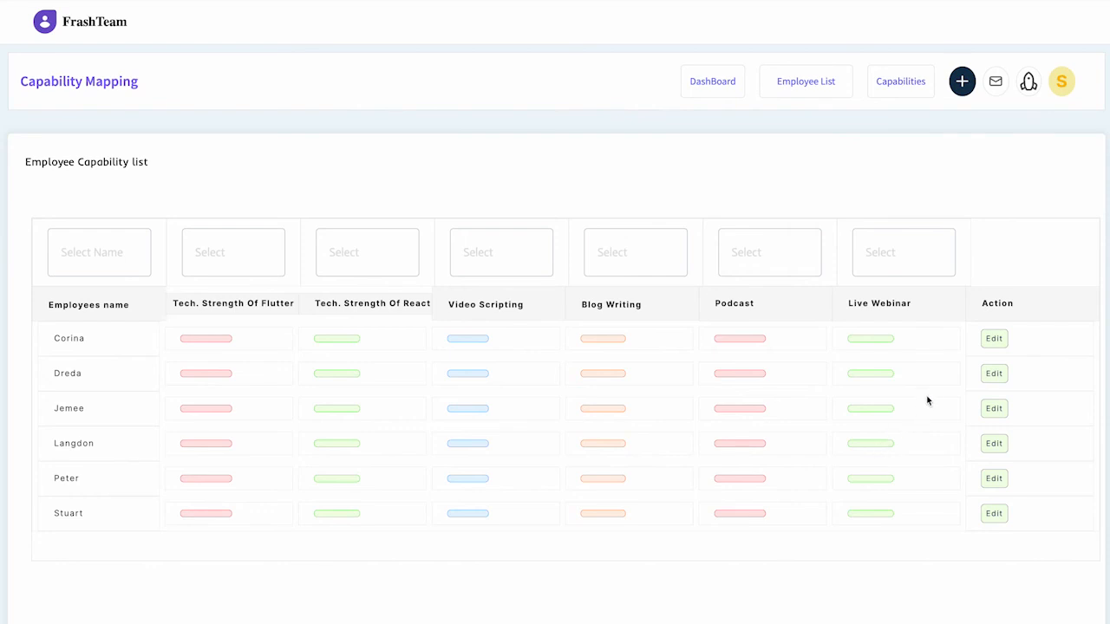
Edit the first listed employee's capabilities, setting Technical Knowledge of Flutter to Expert and of React to Beginner.
click(988, 343)
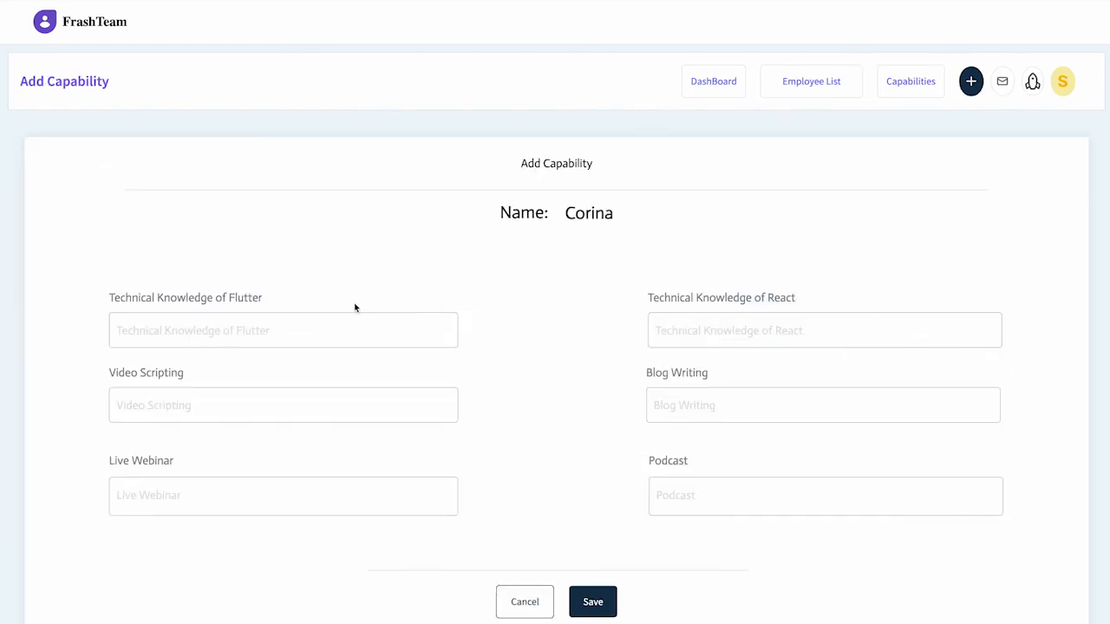
click(296, 327)
text(Expert)
click(668, 338)
text(Be)
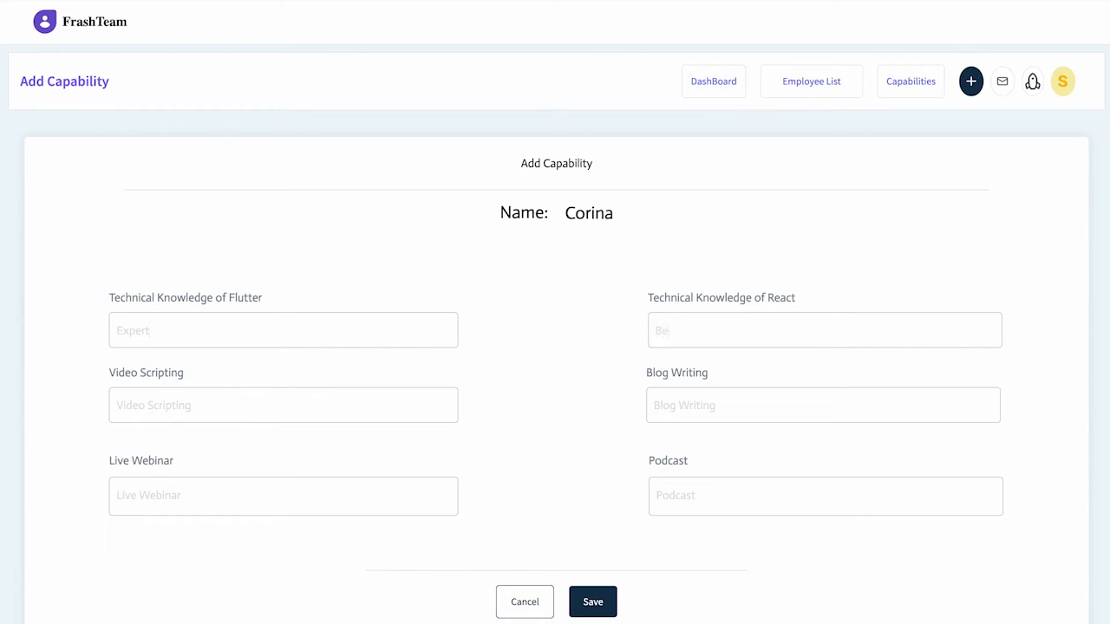
text(ginner)
Set Video Scripting to None, Blog Writing to Expert, Live Webinar and Podcast to None, and save the employee's capabilities.
click(334, 405)
text(None)
click(728, 408)
text(Ex)
click(307, 492)
text(None)
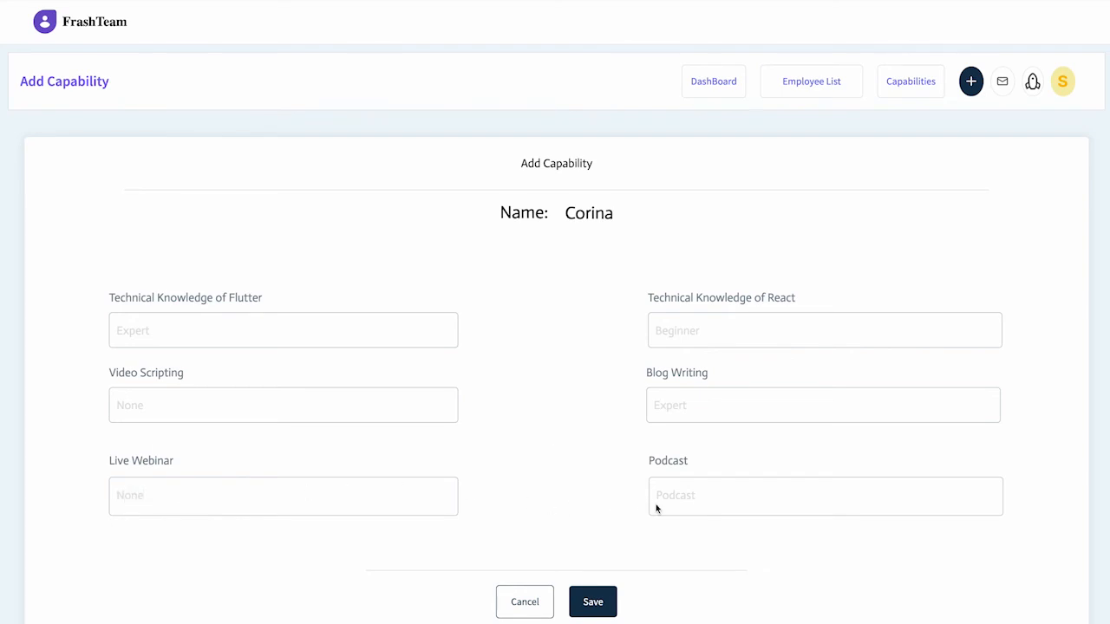
click(693, 489)
text(None)
click(607, 605)
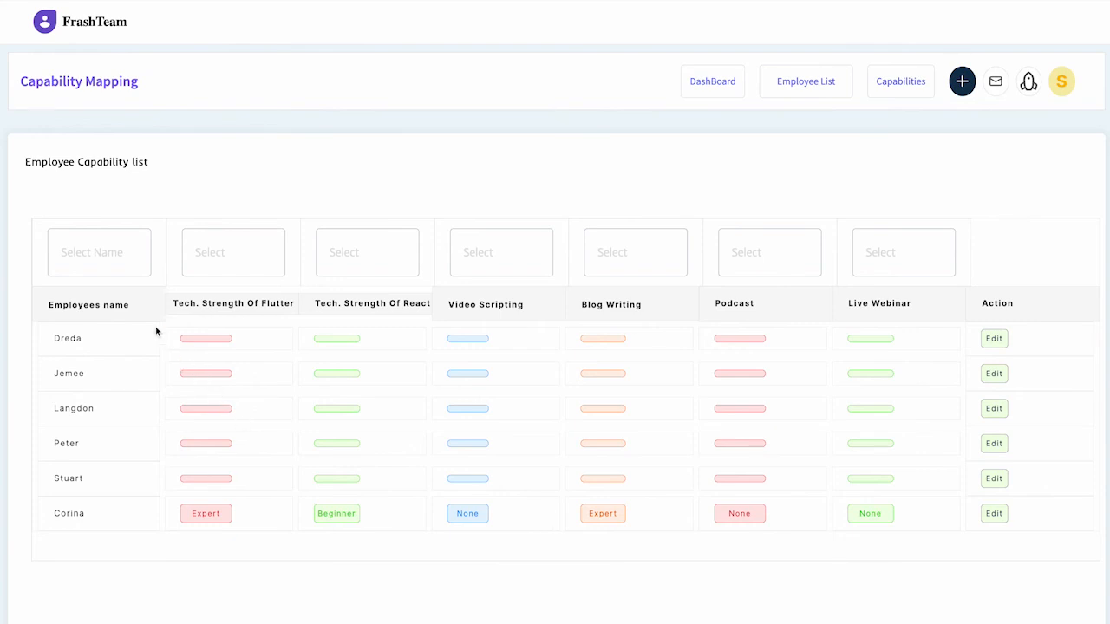
Filter the Employee Capability list by an employee's first name, and remove the filter text.
click(109, 261)
text(Jemee)
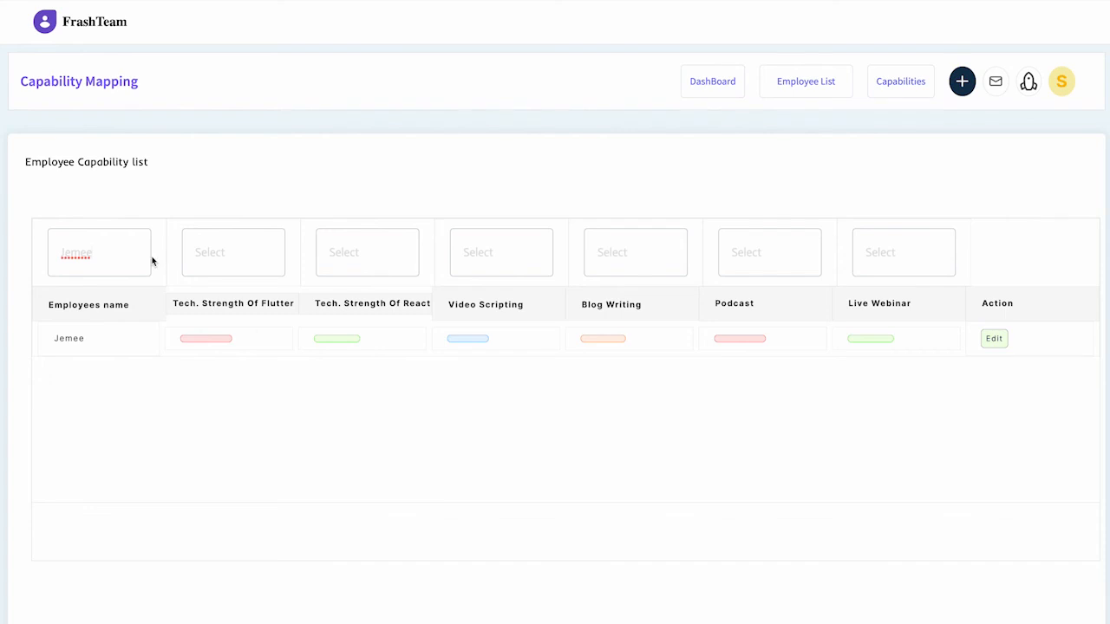
key(BackSpace)
key(BackSpace)
key(BackSpace)
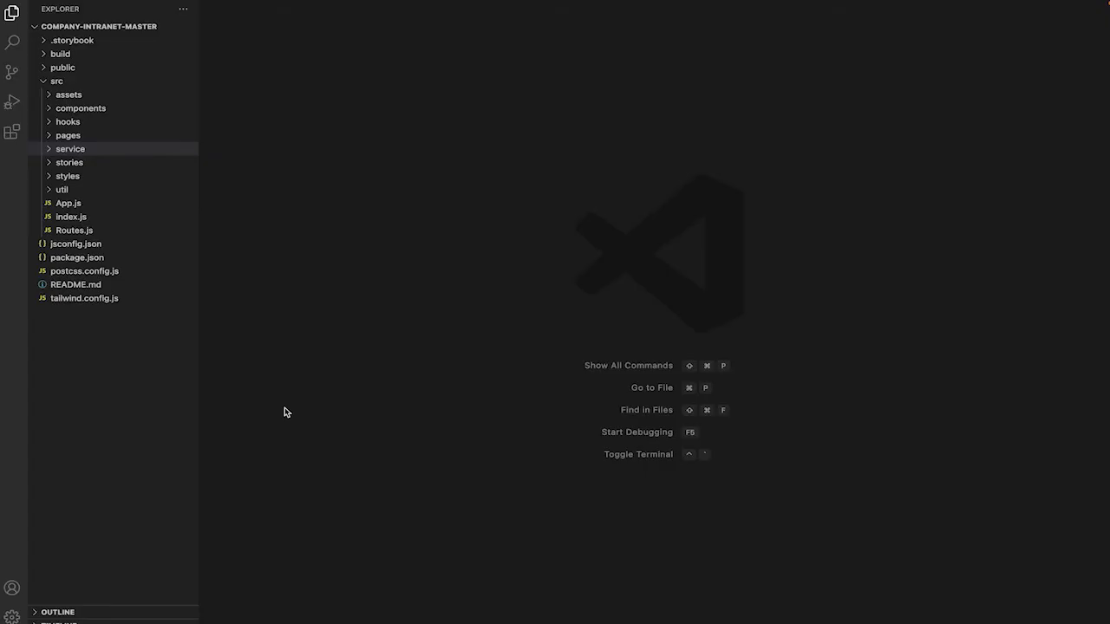
In VS Code, review the dependencies and scripts in package.json and the page routes in Routes.js.
click(101, 259)
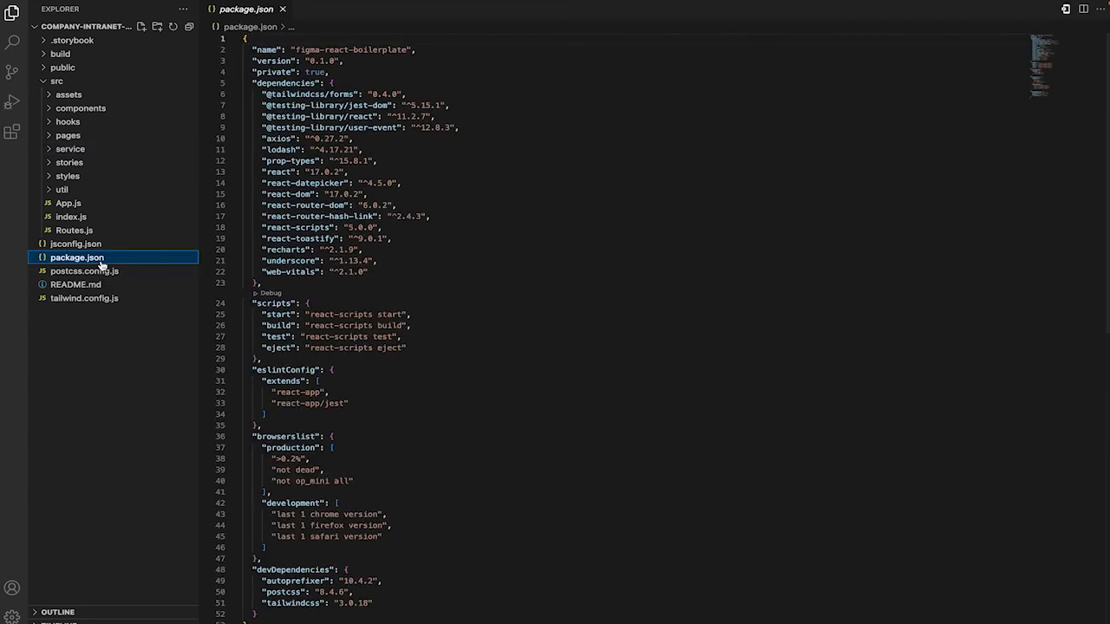
scroll(360, 319, down, 2)
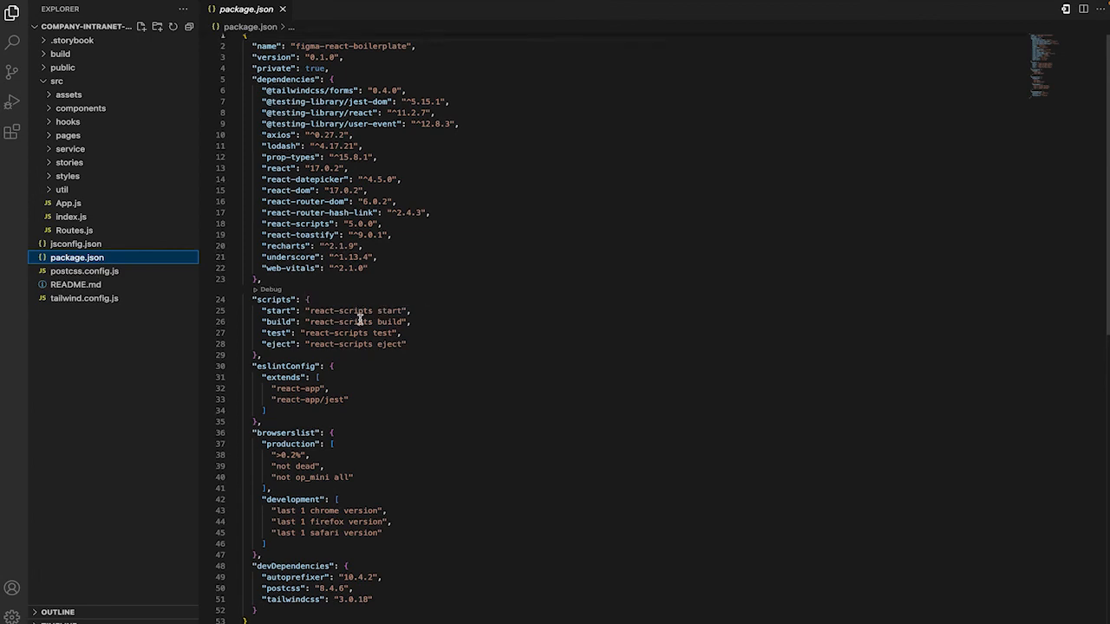
scroll(359, 319, up, 2)
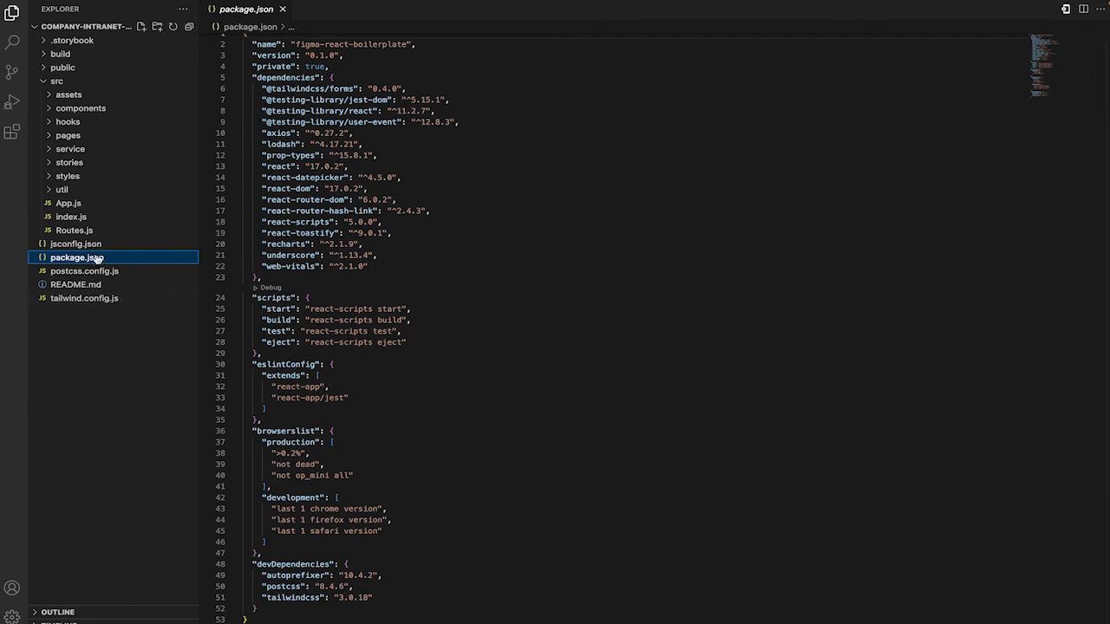
click(83, 232)
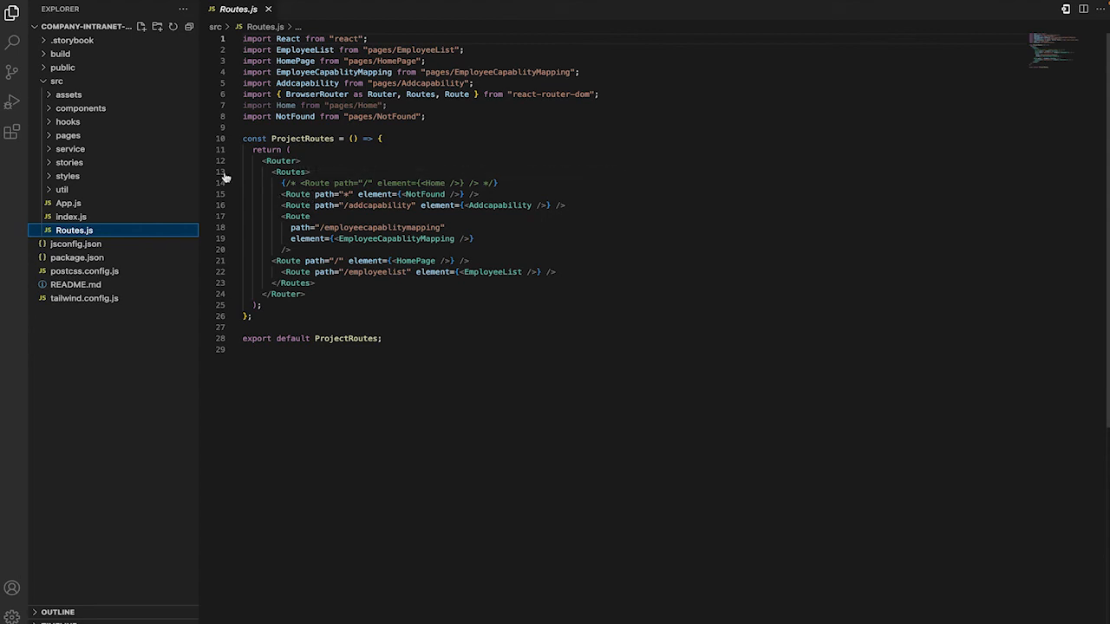
Open the HomePage folder's index.js under pages and examine its recharts imports, state variables and employee API call functions.
click(121, 136)
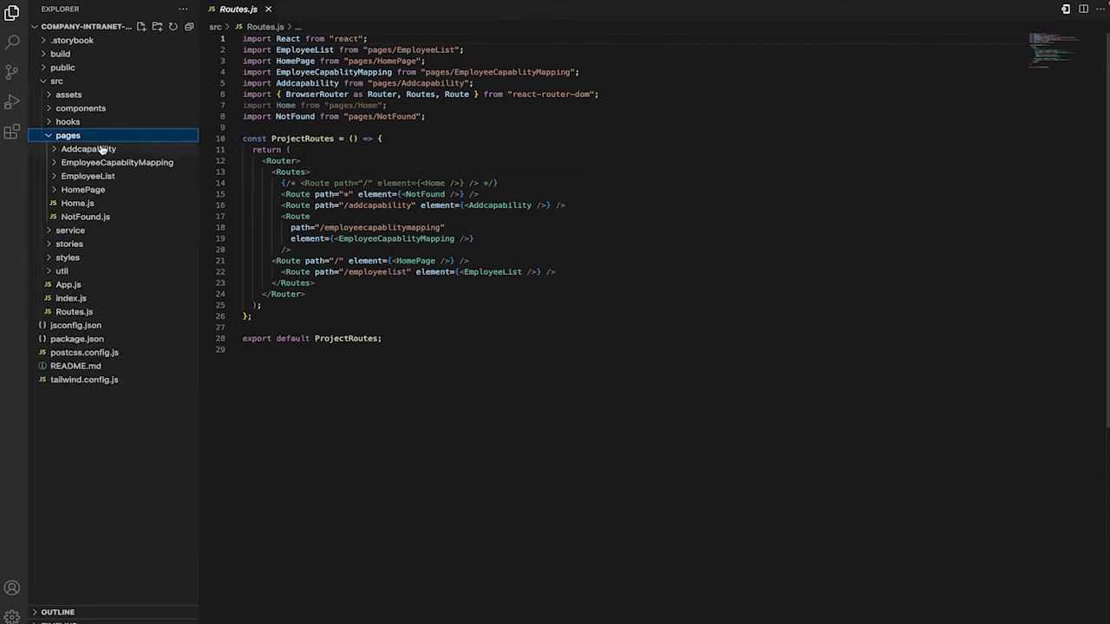
click(58, 191)
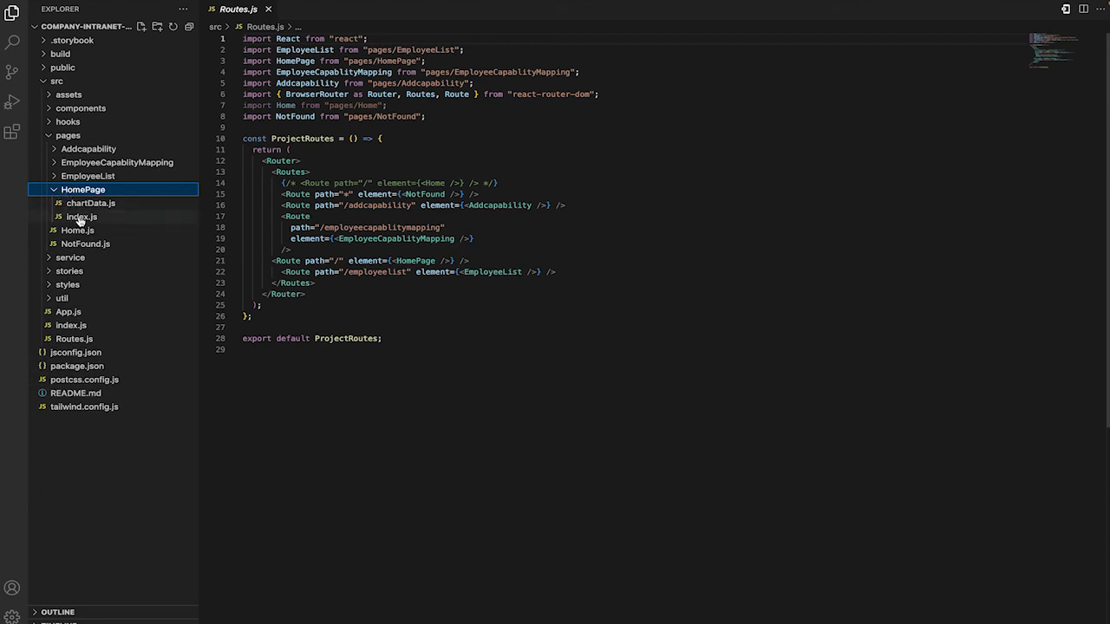
click(80, 217)
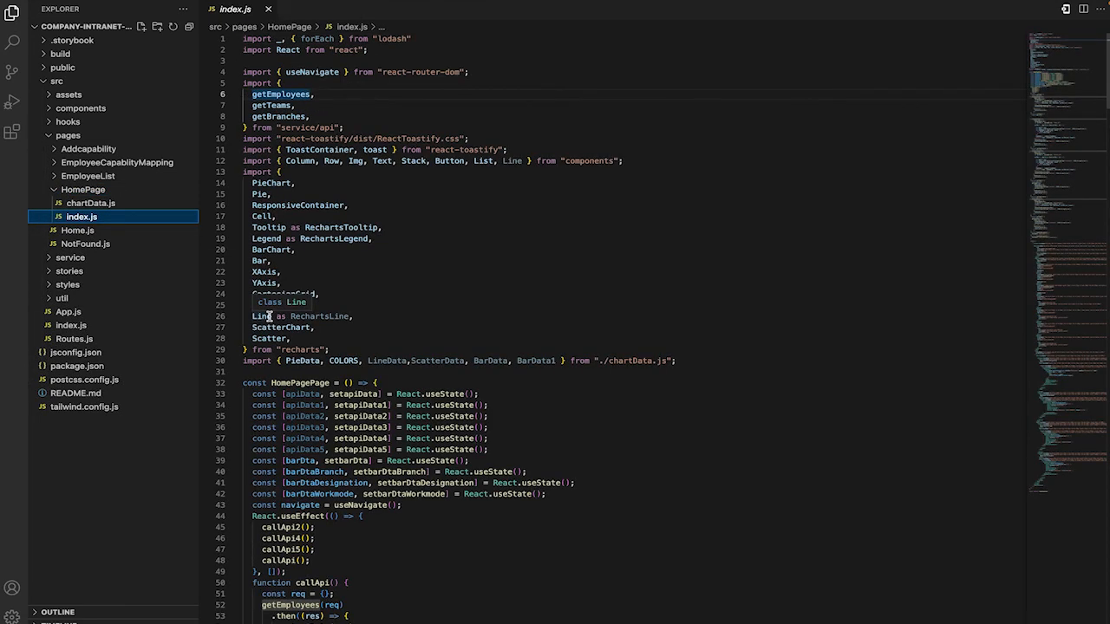
scroll(268, 316, down, 5)
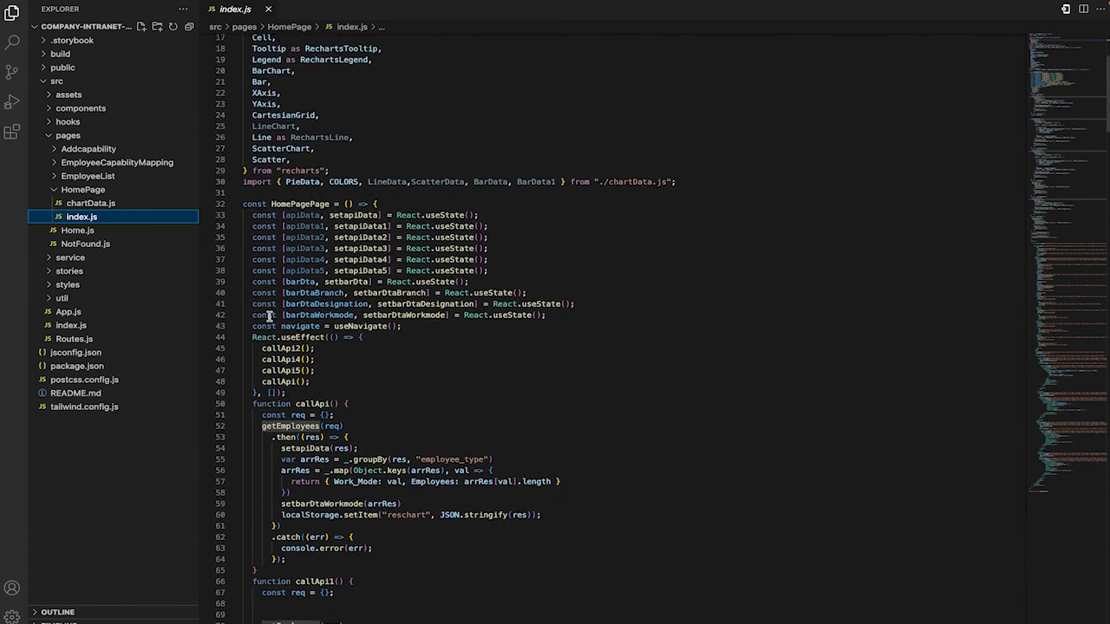
scroll(269, 315, up, 2)
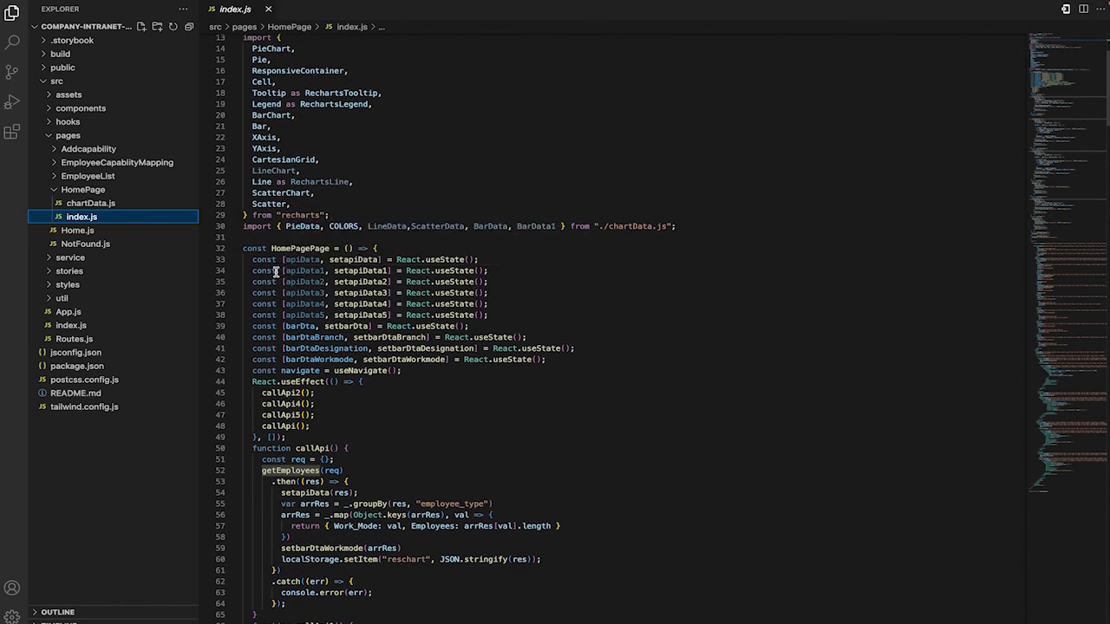
scroll(275, 270, down, 2)
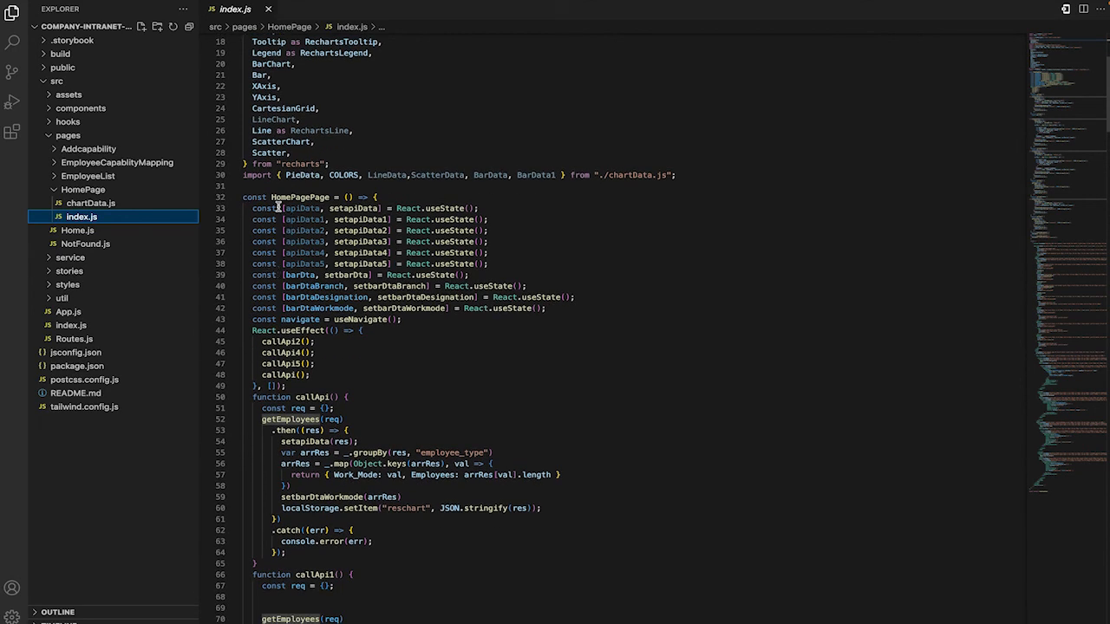
click(345, 185)
scroll(344, 259, down, 2)
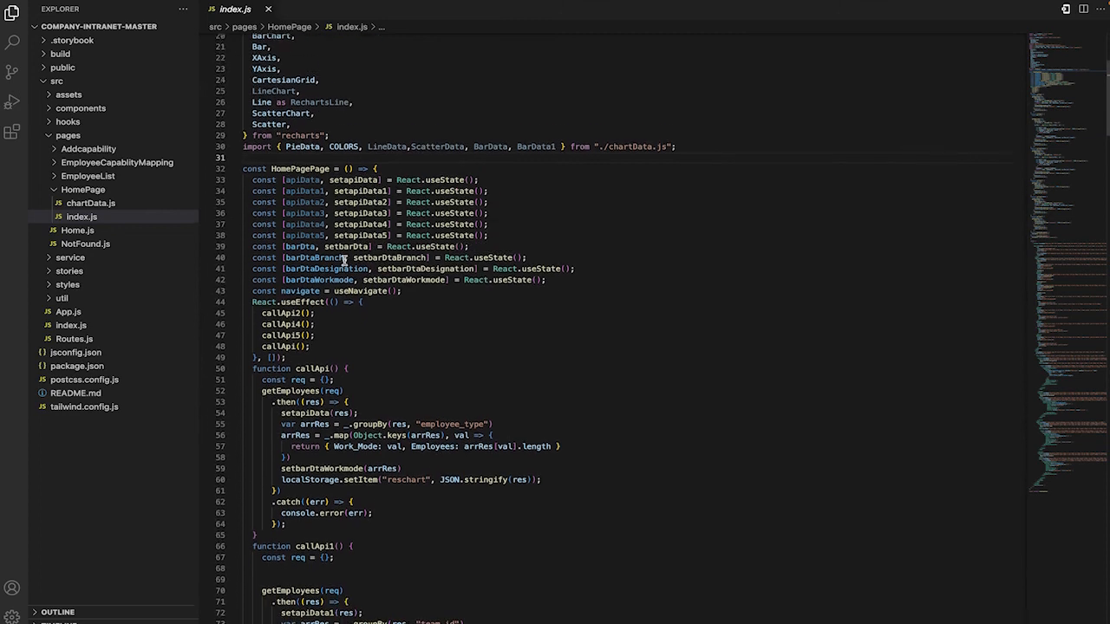
scroll(345, 259, down, 8)
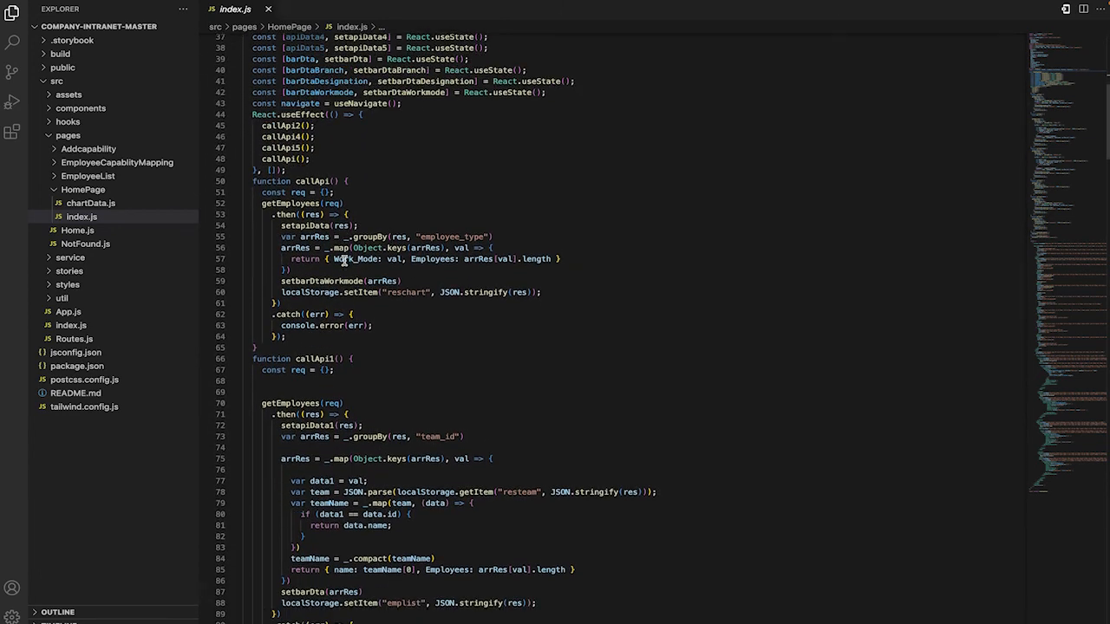
scroll(344, 259, down, 1)
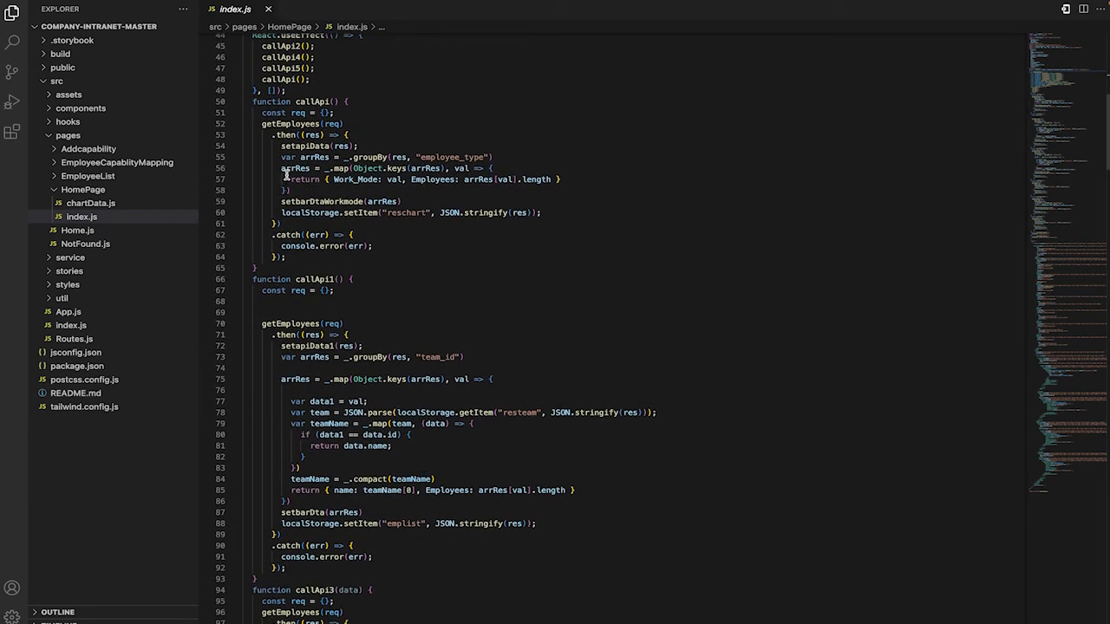
scroll(346, 175, down, 3)
scroll(346, 175, down, 2)
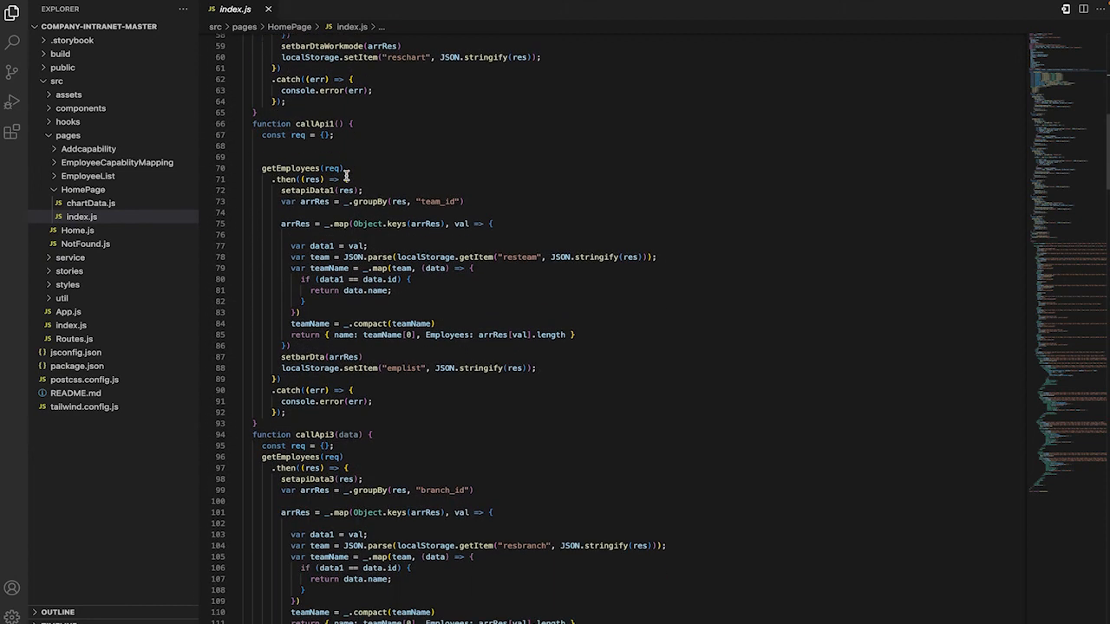
scroll(312, 174, down, 5)
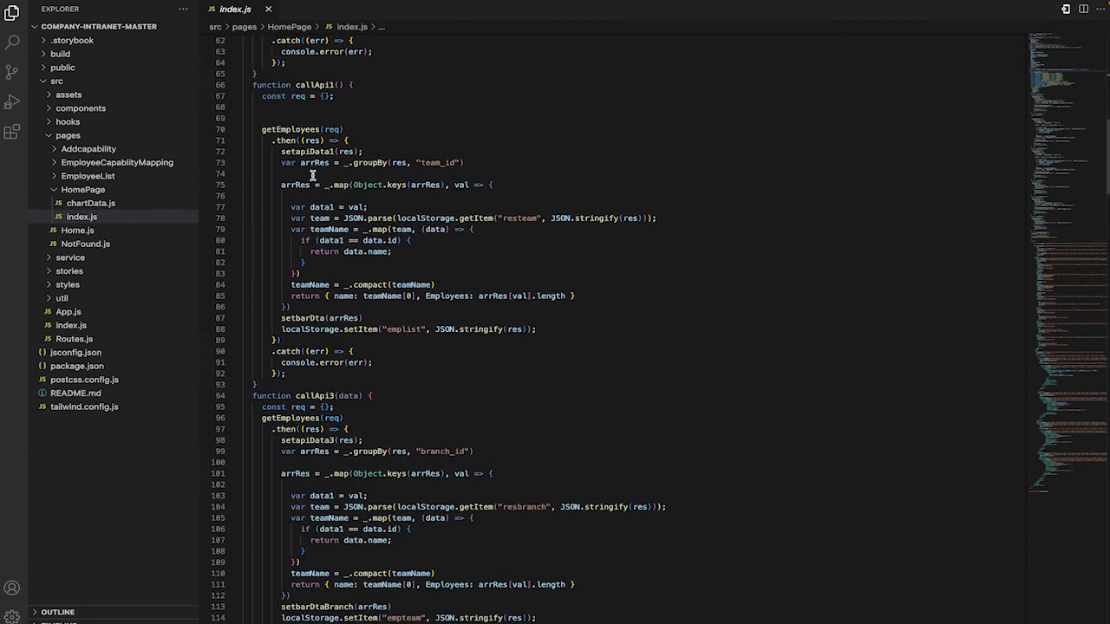
scroll(312, 169, down, 15)
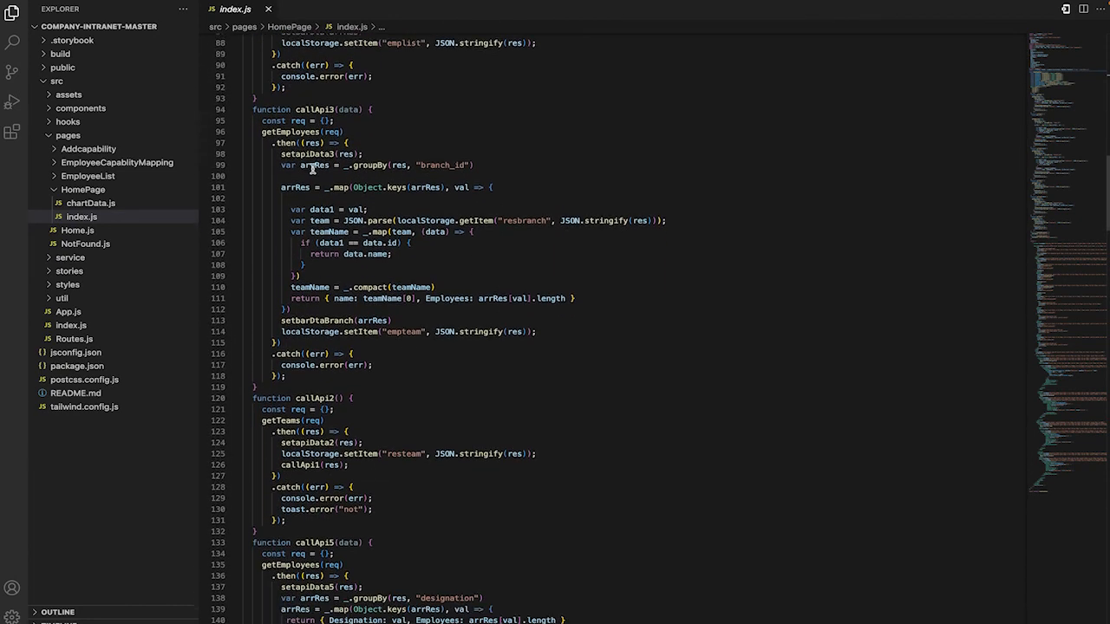
Examine the HomePage markup from the navigation handlers and buttons through the Designation pie chart and Workmode scatter chart.
scroll(317, 137, down, 14)
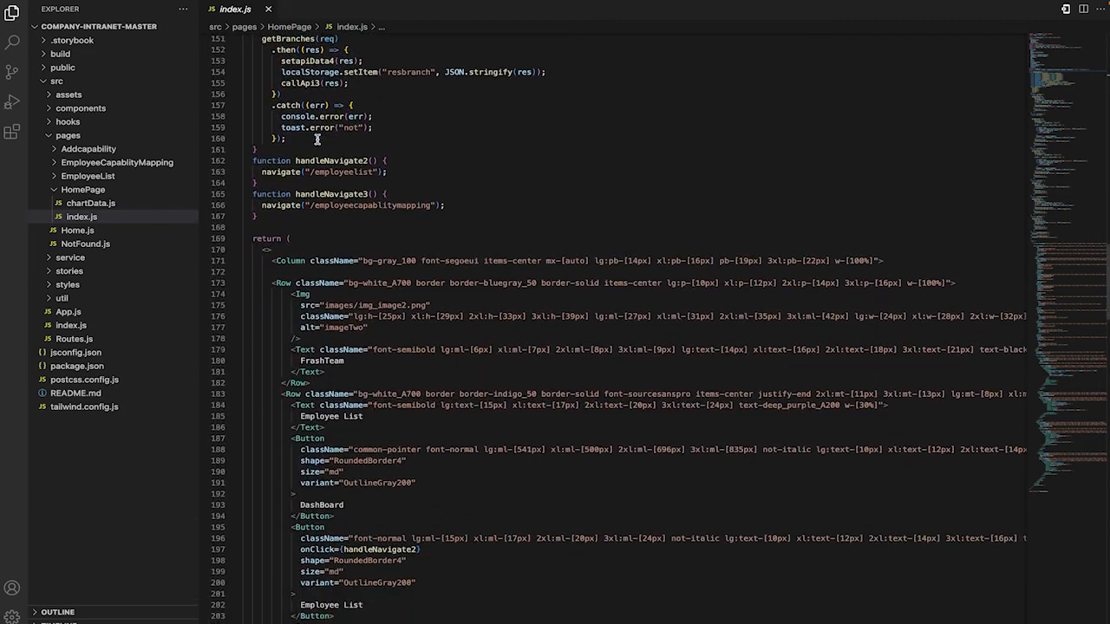
scroll(317, 134, down, 10)
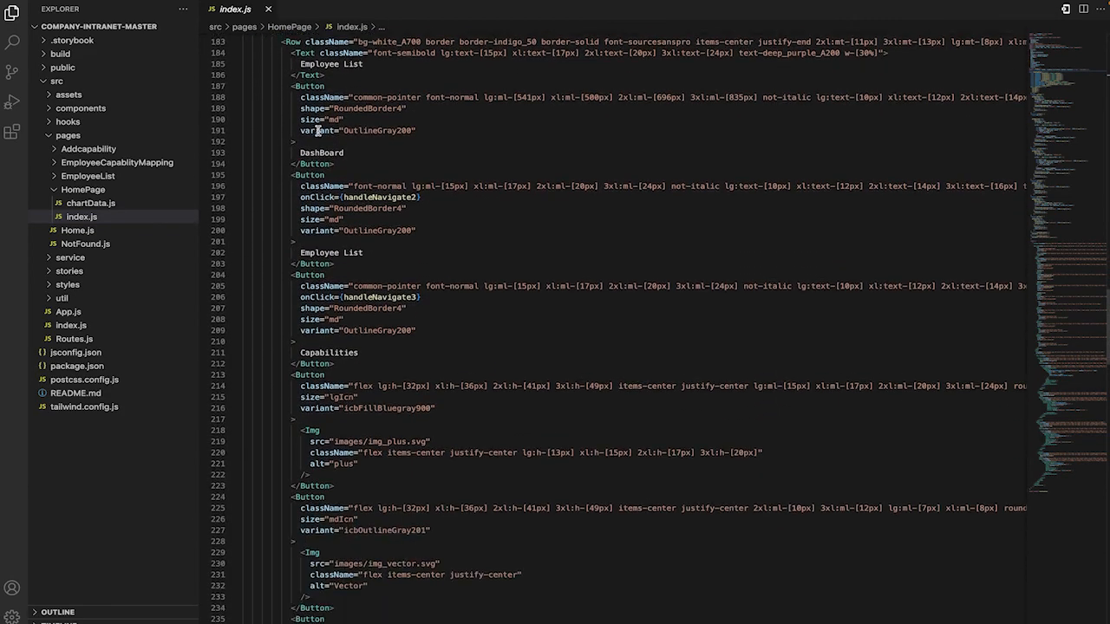
scroll(317, 119, down, 14)
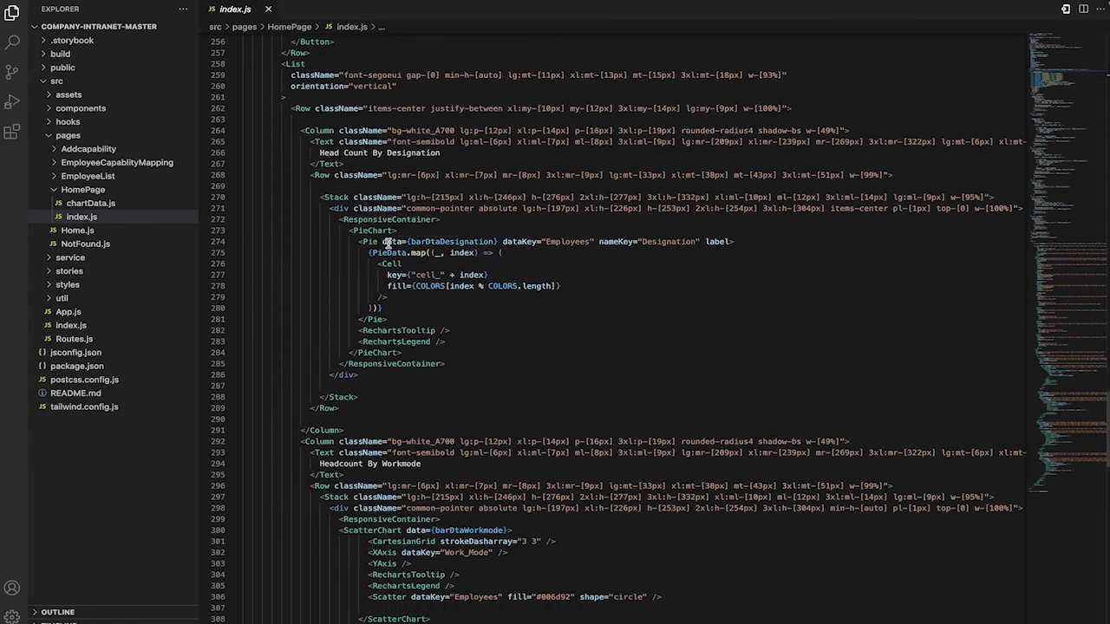
Examine the HomePage chart markup for headcount by designation, by workmode and by team, including the data keys and fills.
scroll(387, 245, down, 3)
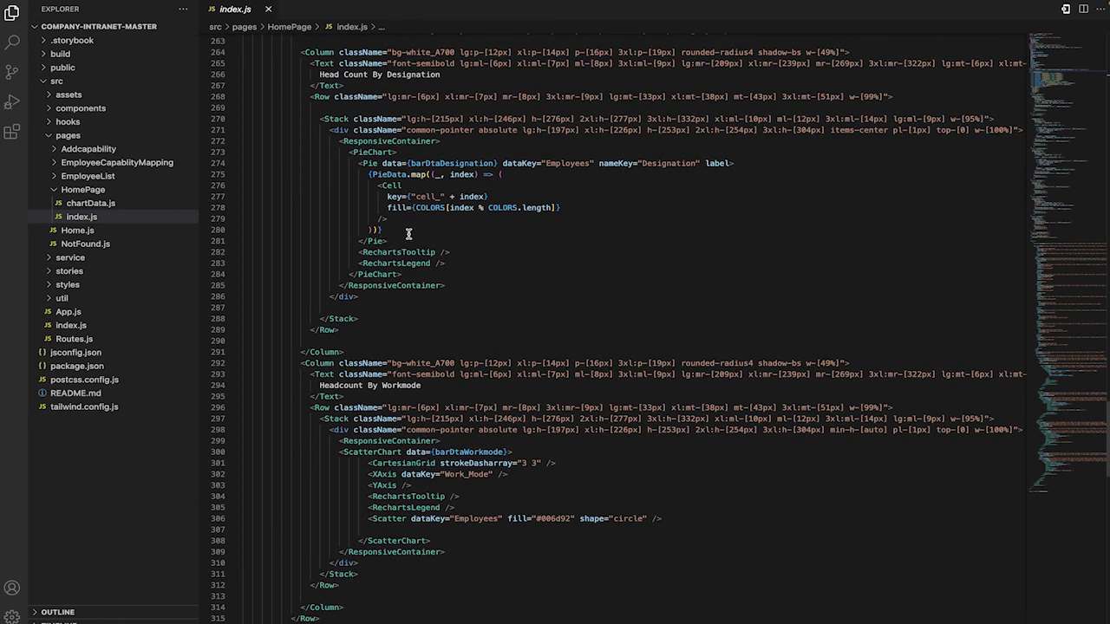
scroll(394, 227, down, 3)
scroll(397, 237, down, 3)
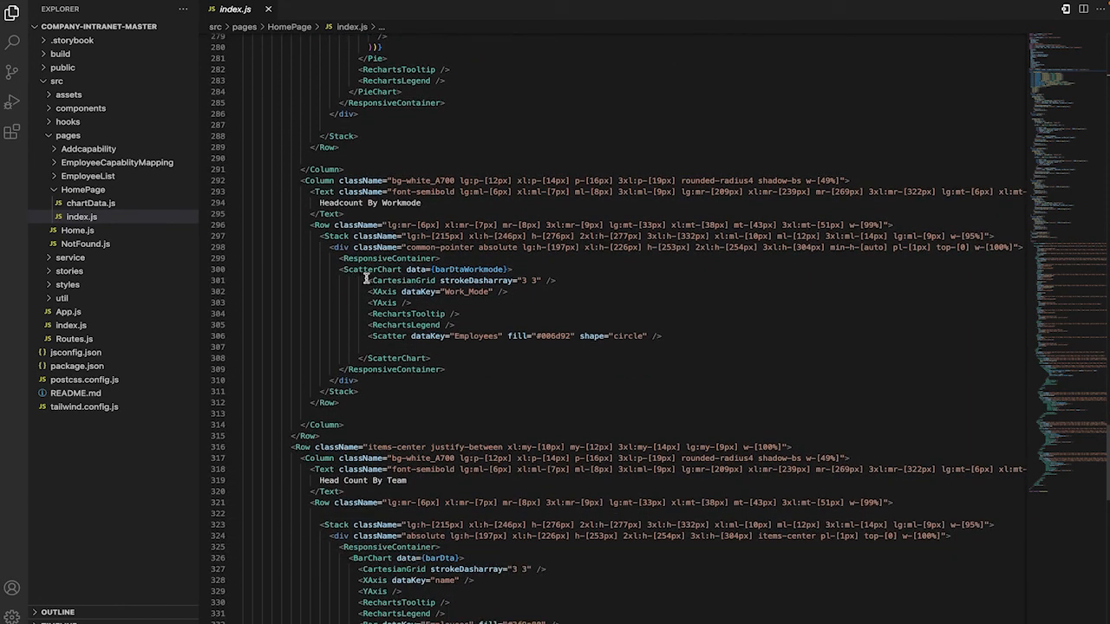
scroll(395, 278, down, 2)
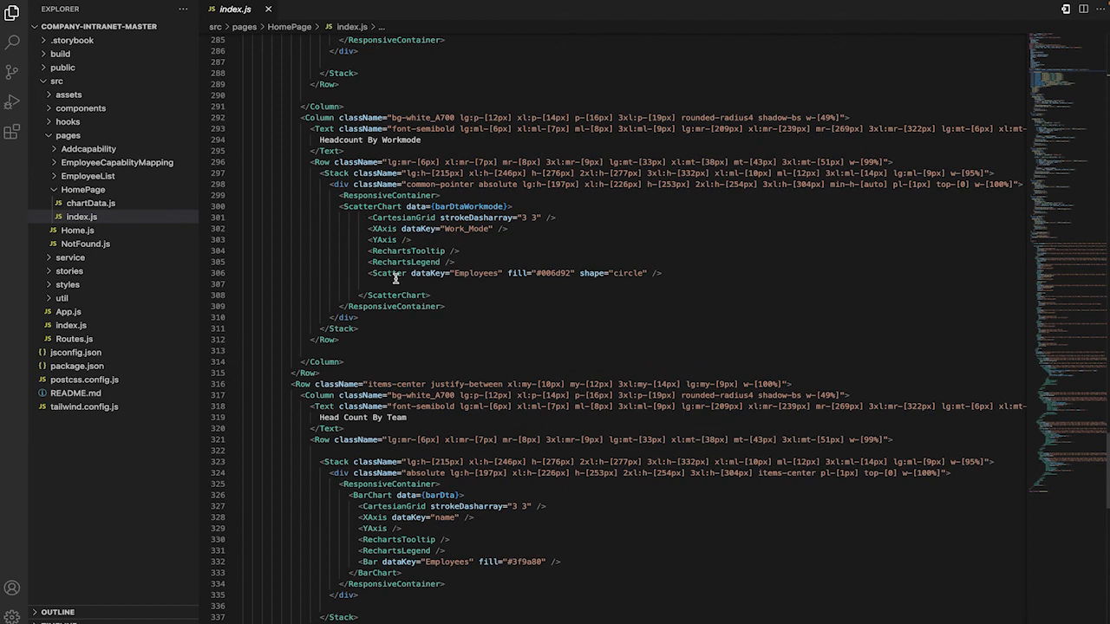
scroll(396, 278, down, 1)
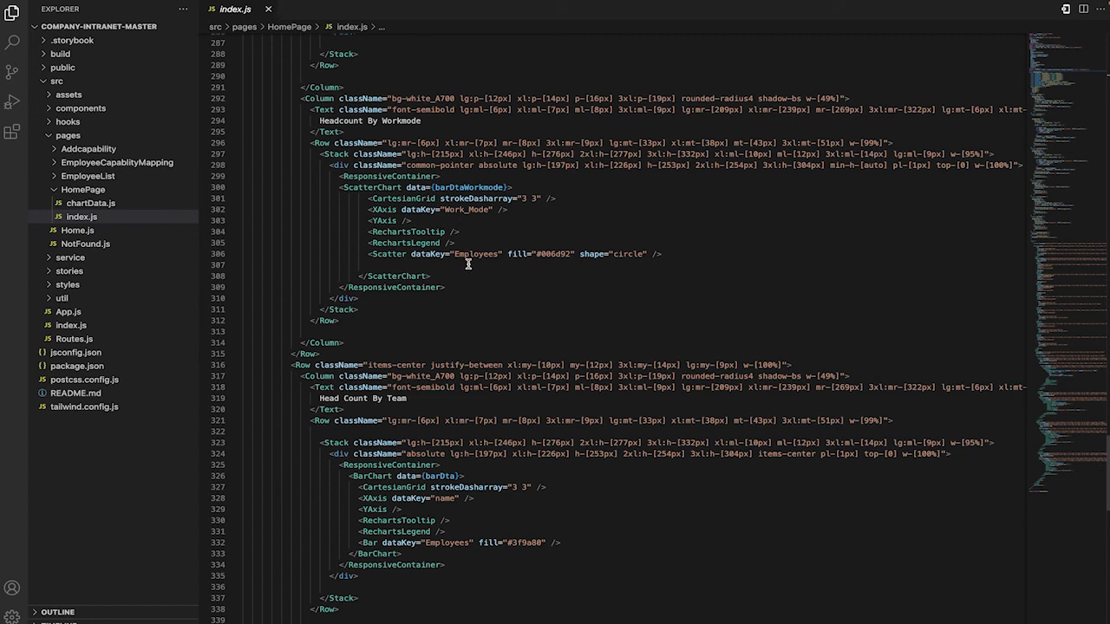
scroll(467, 264, down, 2)
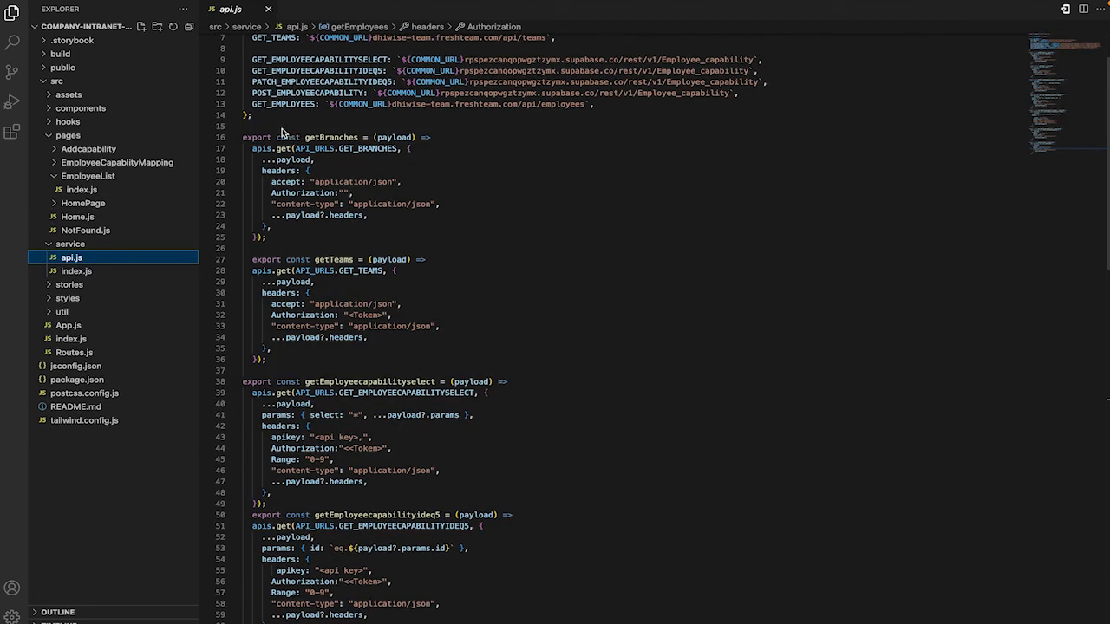
Review the API_URLS endpoints and the request functions from getBranches to patchEmployeeideq5 in the service folder's api.js.
click(278, 130)
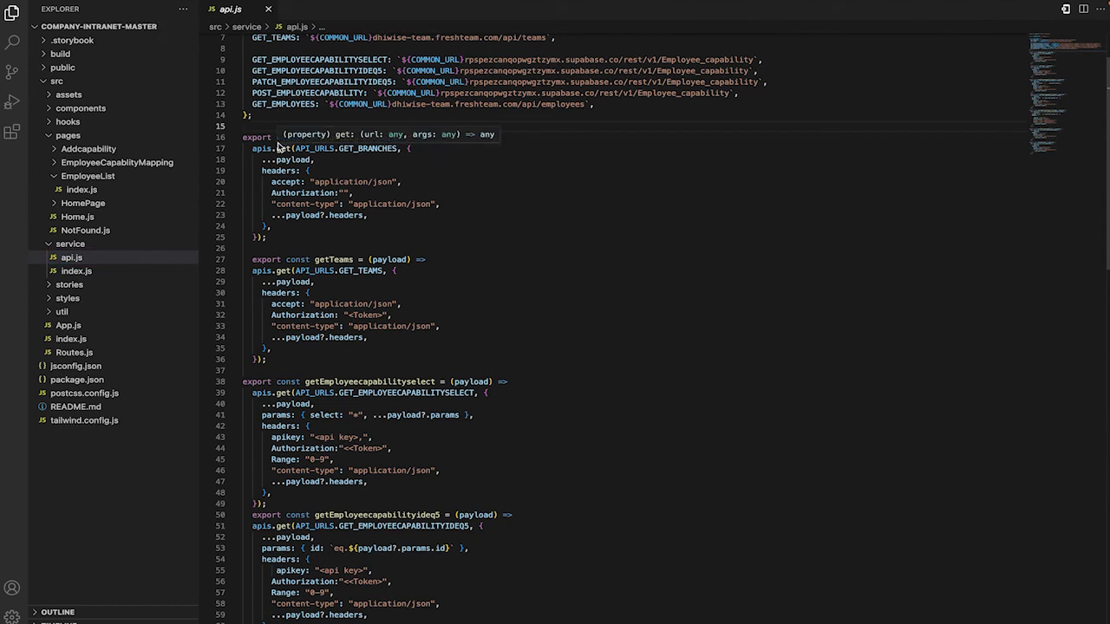
click(174, 258)
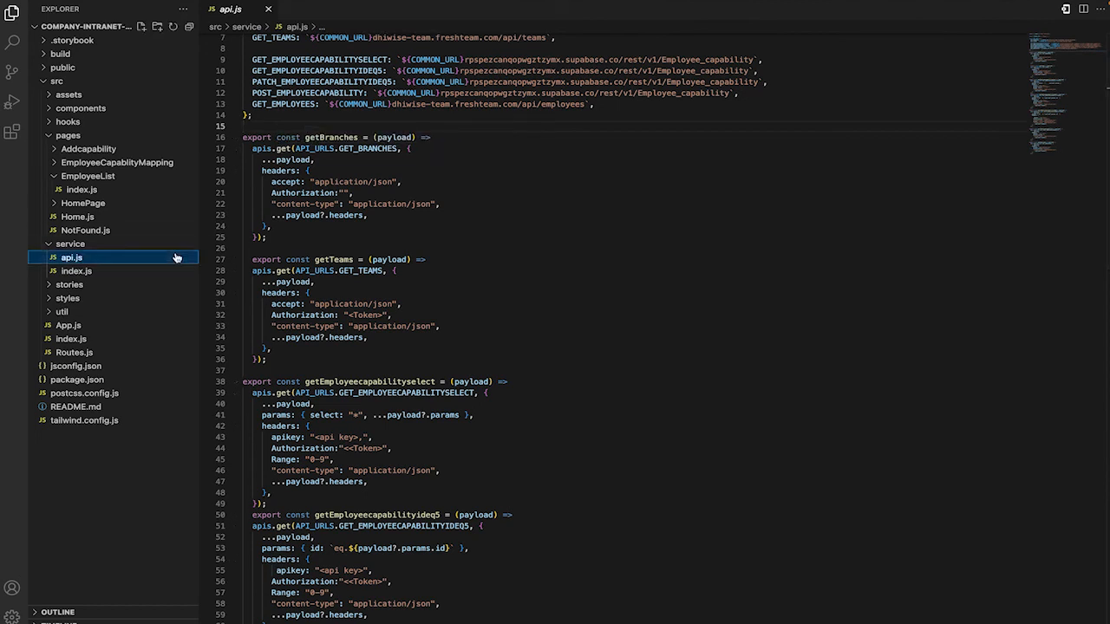
scroll(352, 265, up, 2)
scroll(351, 265, down, 3)
scroll(351, 266, up, 2)
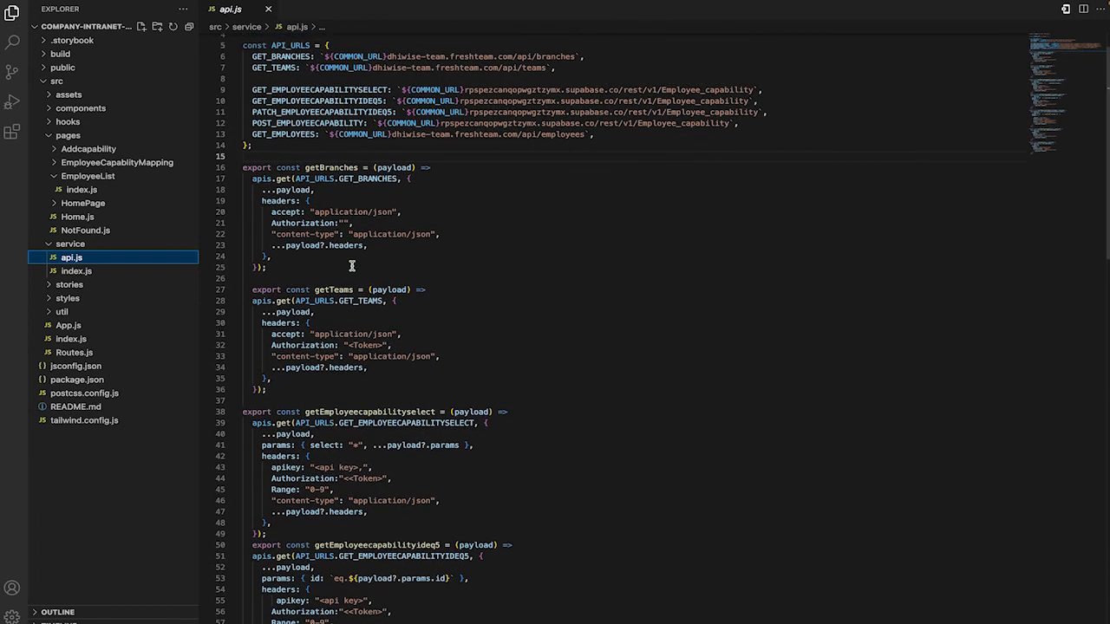
scroll(410, 136, down, 3)
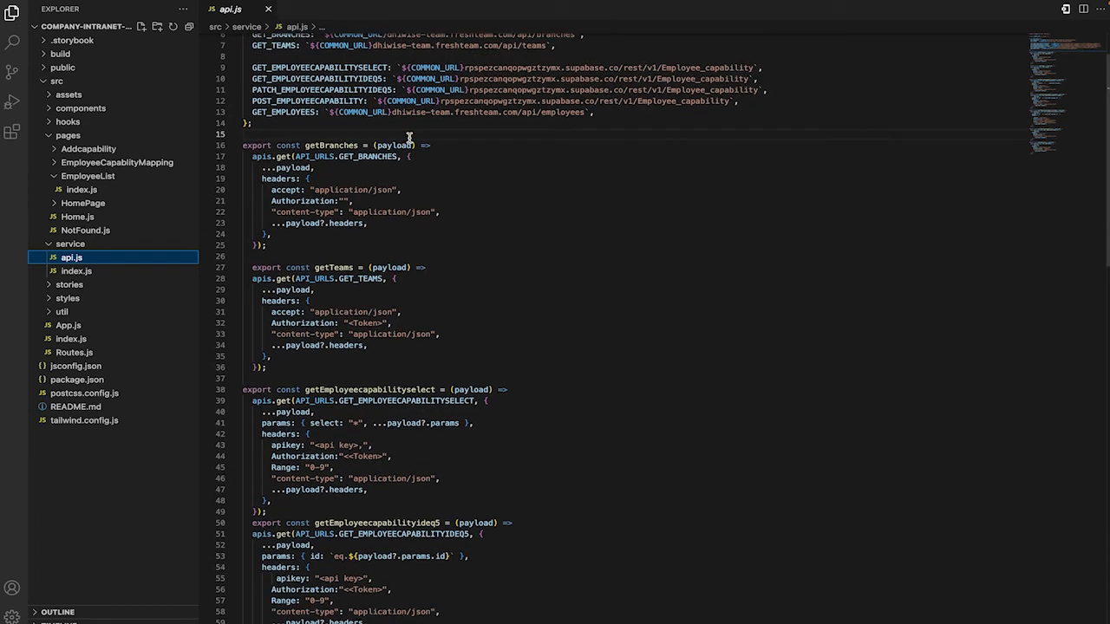
scroll(409, 137, down, 1)
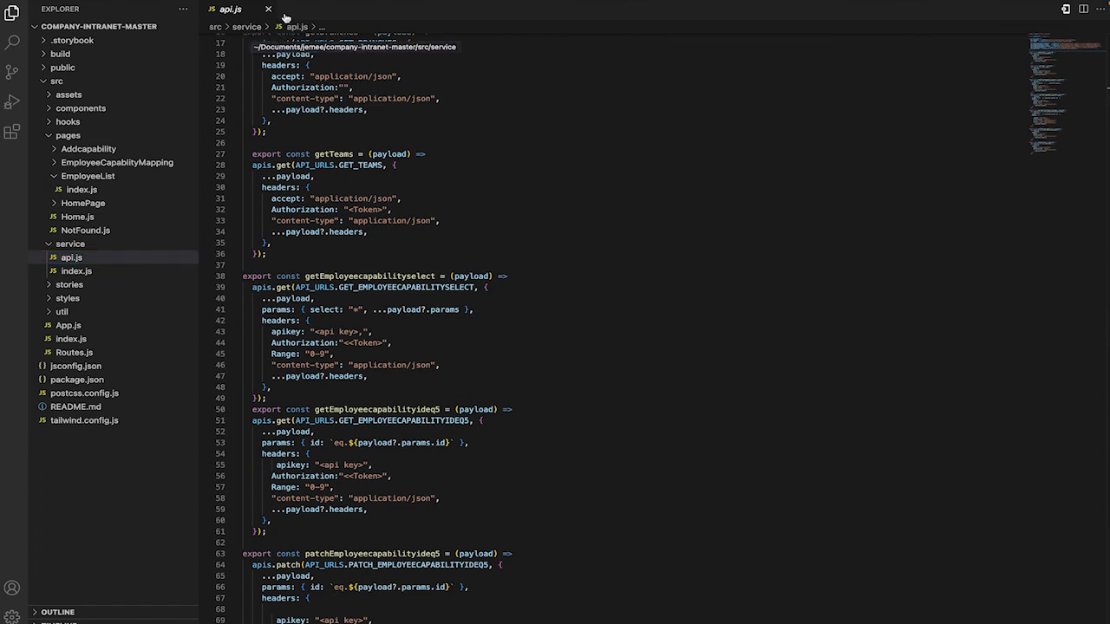
Open a new terminal in the company-intranet-master project and install its dependencies with npm i.
mouse_move(308, 4)
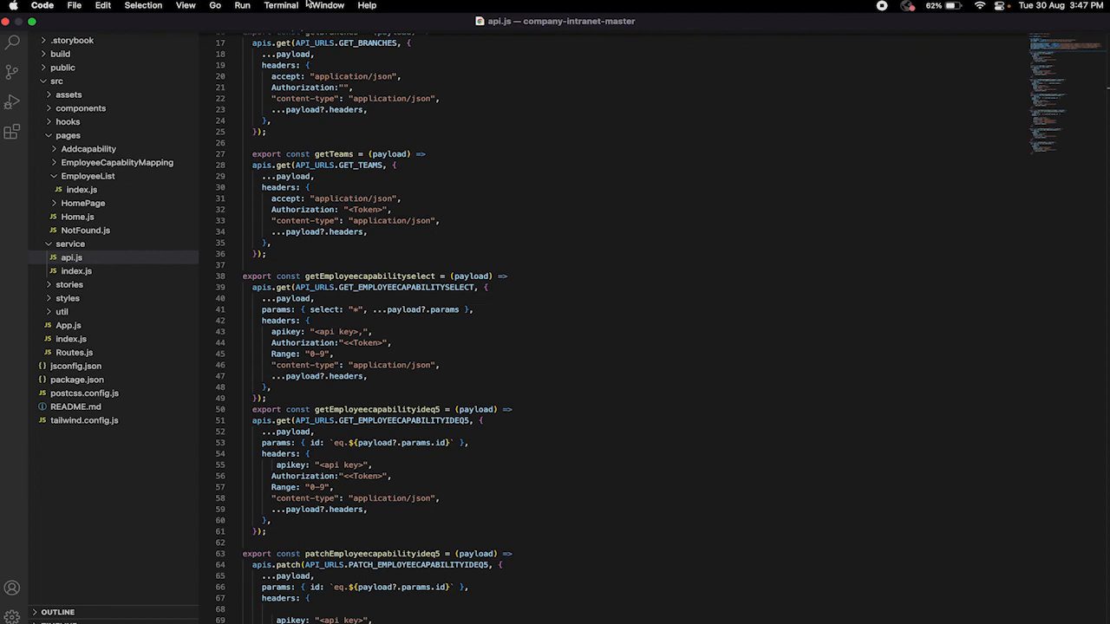
click(282, 6)
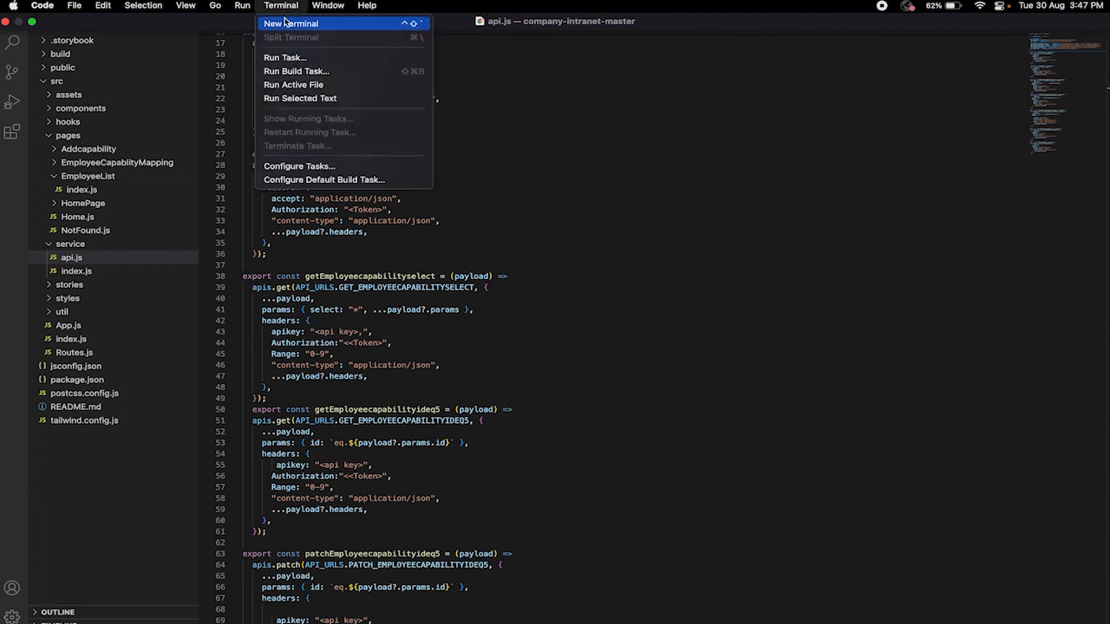
click(286, 23)
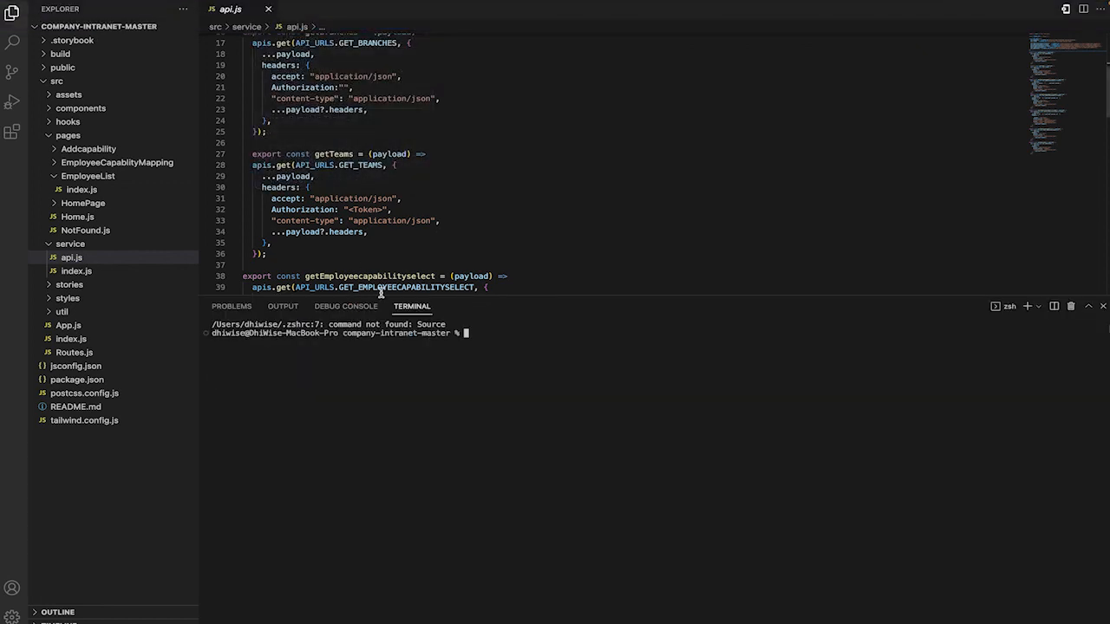
text(npm i)
key(Return)
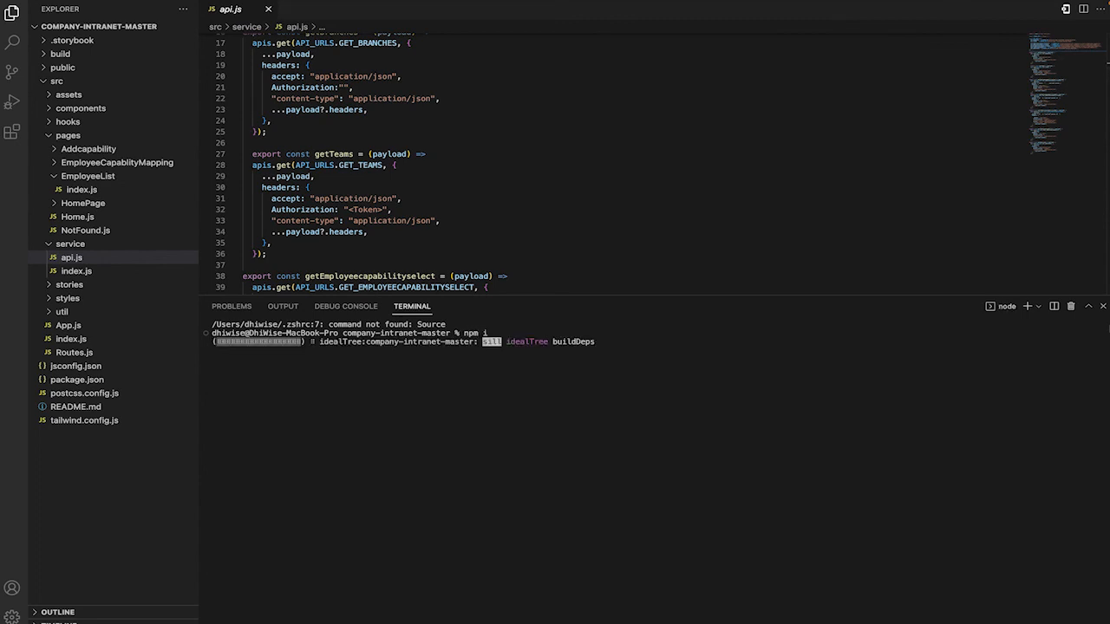